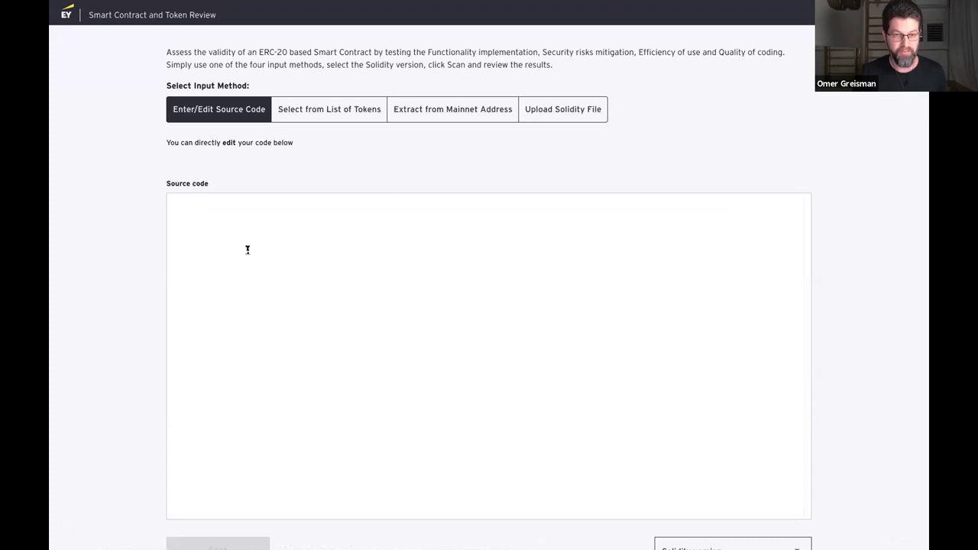
pyautogui.press('F11')
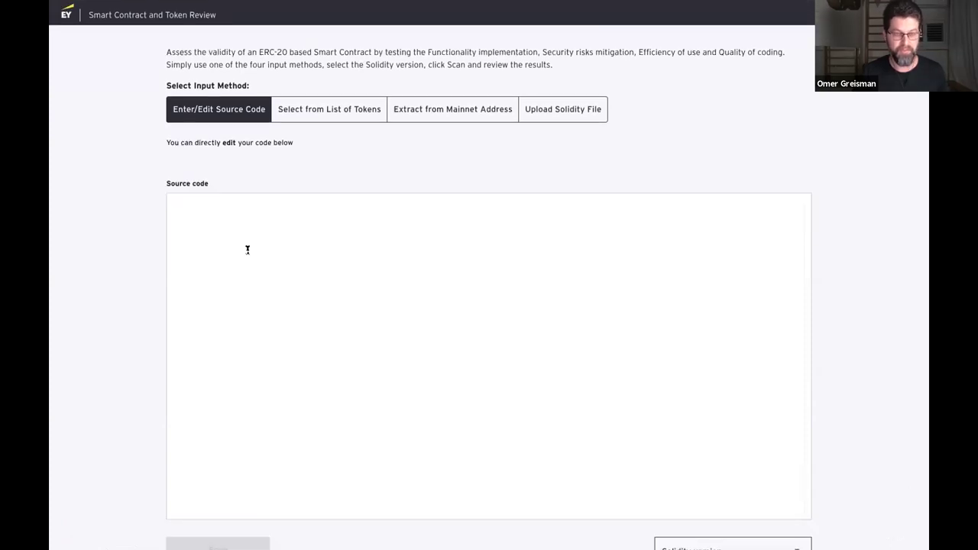
# Reload the review page and open the ERC-20 token dropdown under Select from List of Tokens.
pyautogui.press('F5')
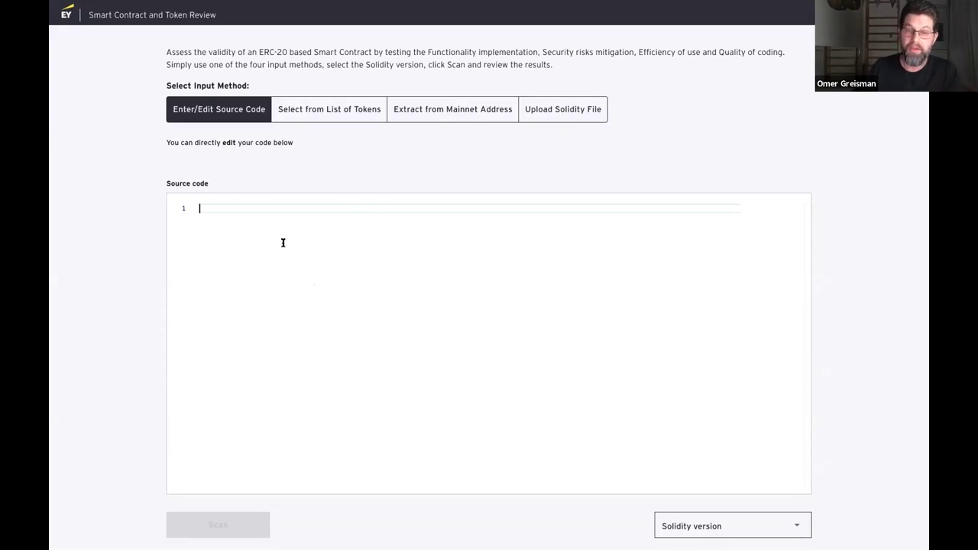
pyautogui.click(562, 109)
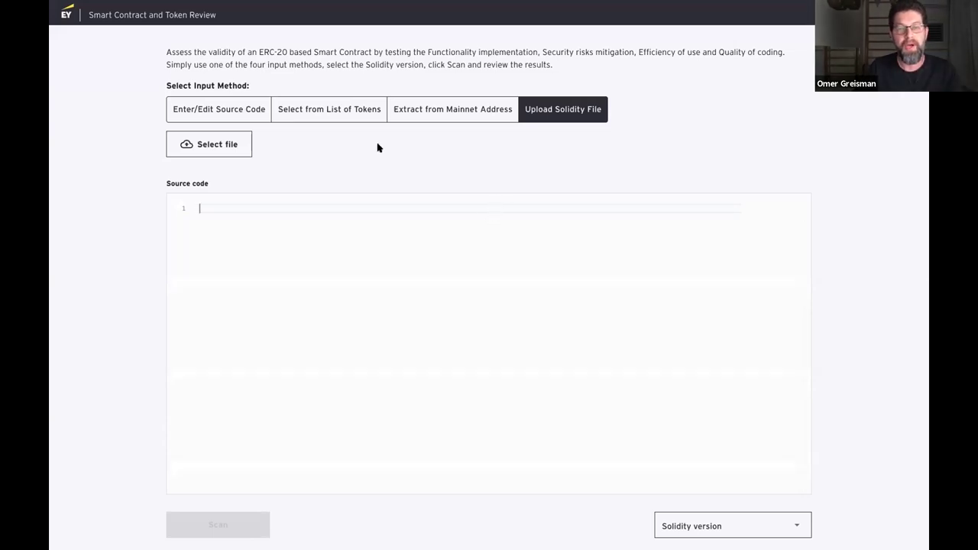
pyautogui.click(357, 113)
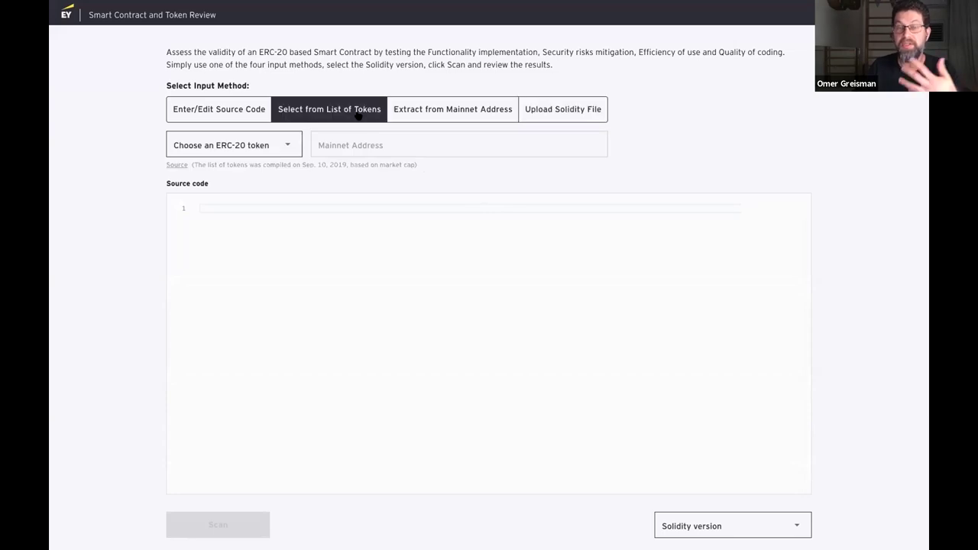
pyautogui.click(296, 150)
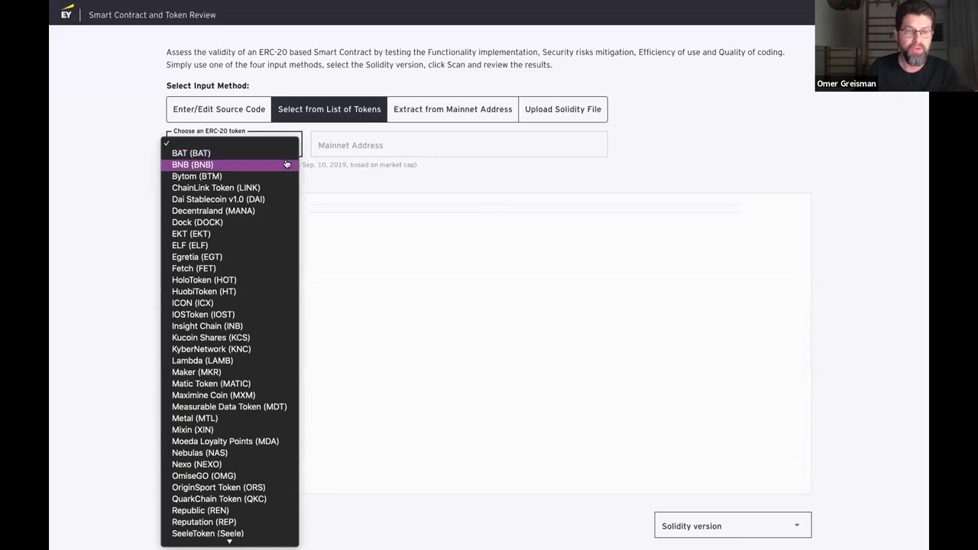
# Load the BNB (BNB) token's contract code and scan it.
pyautogui.click(285, 163)
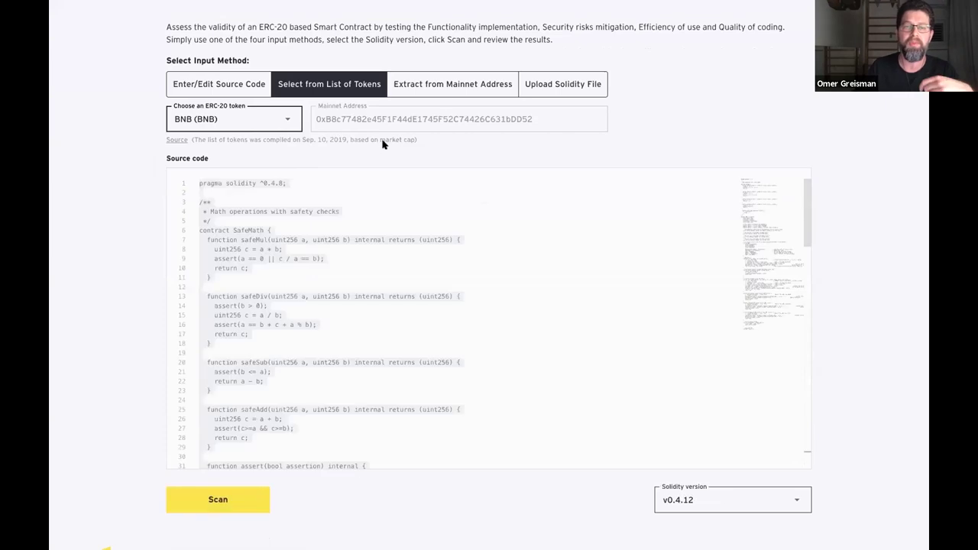
pyautogui.click(457, 84)
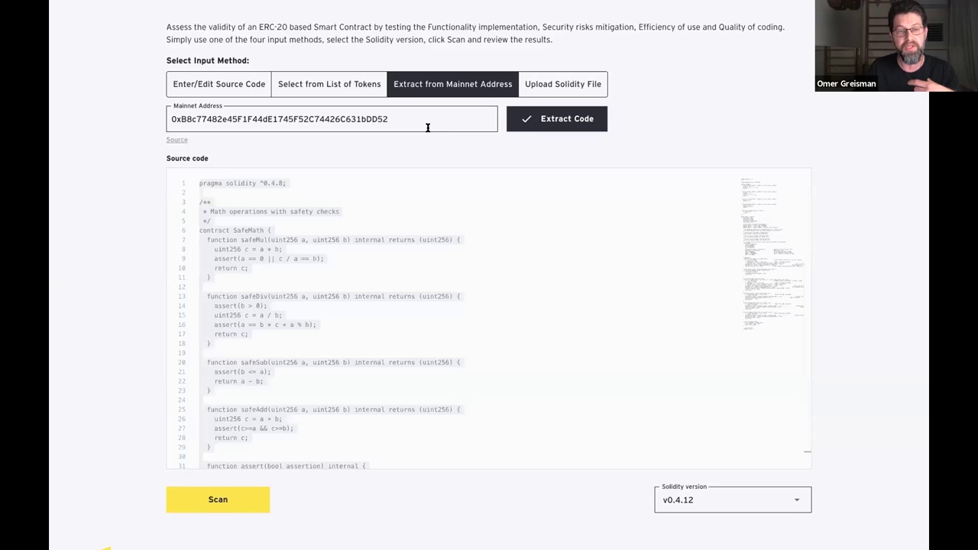
pyautogui.click(375, 250)
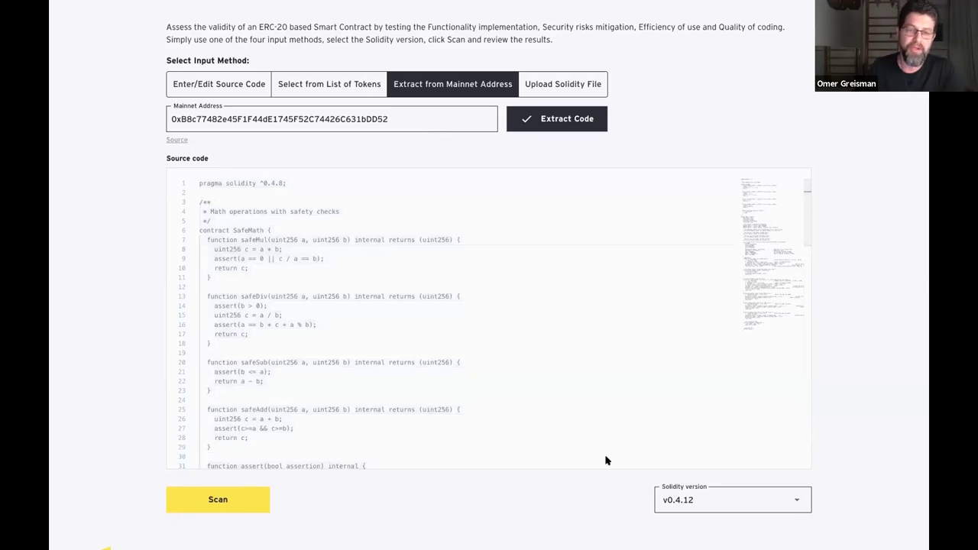
pyautogui.click(264, 201)
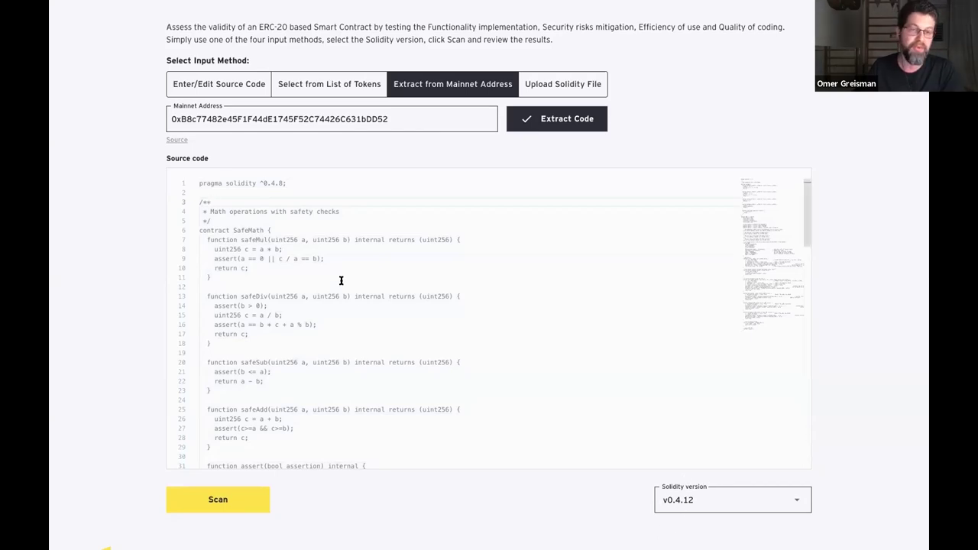
pyautogui.click(234, 491)
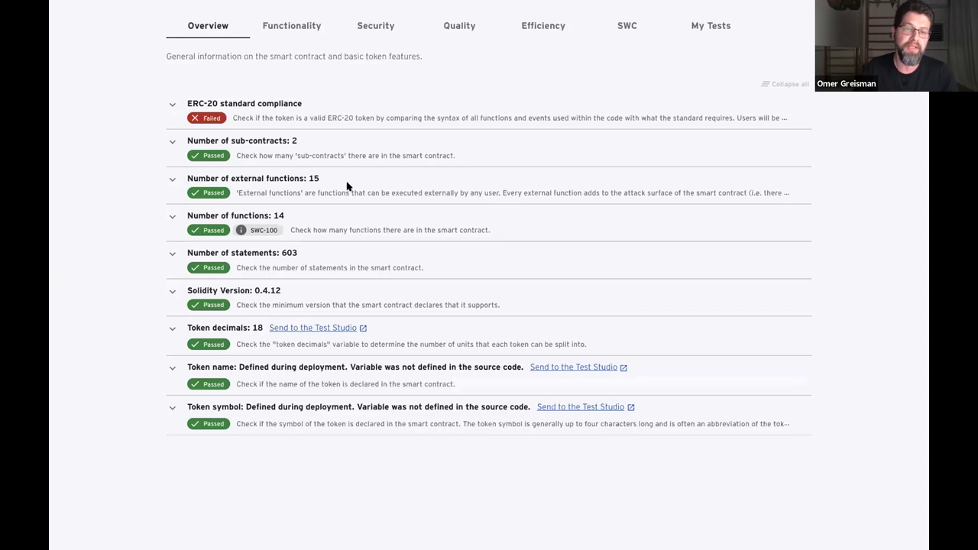
# Show BNB's Functionality results with the transfer, allowance and Approval-event checks.
pyautogui.click(306, 31)
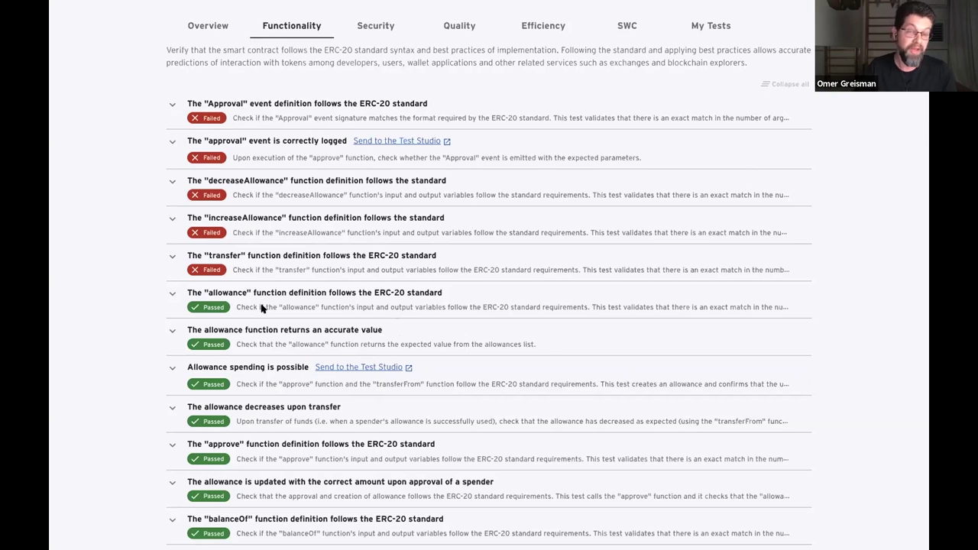
pyautogui.scroll(-2, 260, 321)
pyautogui.scroll(-6, 260, 323)
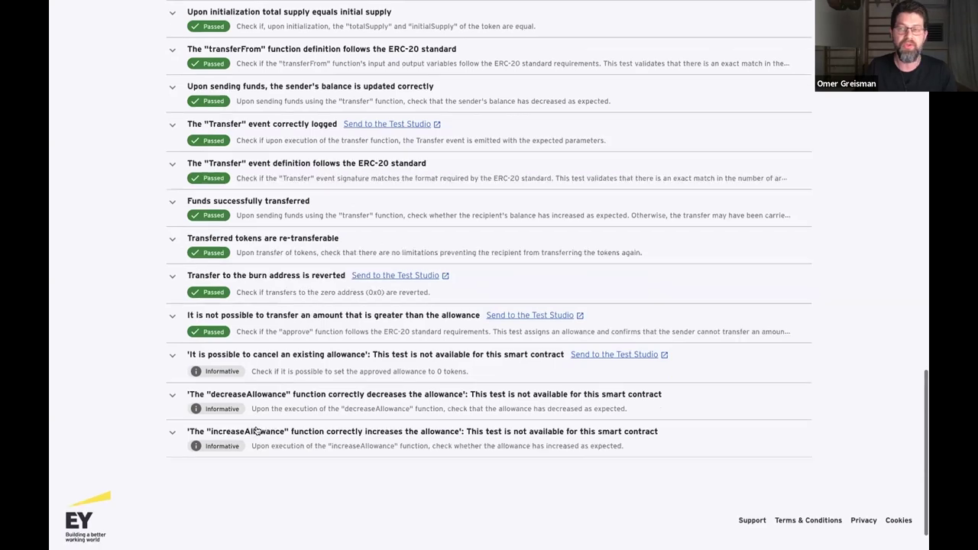
pyautogui.scroll(3, 257, 430)
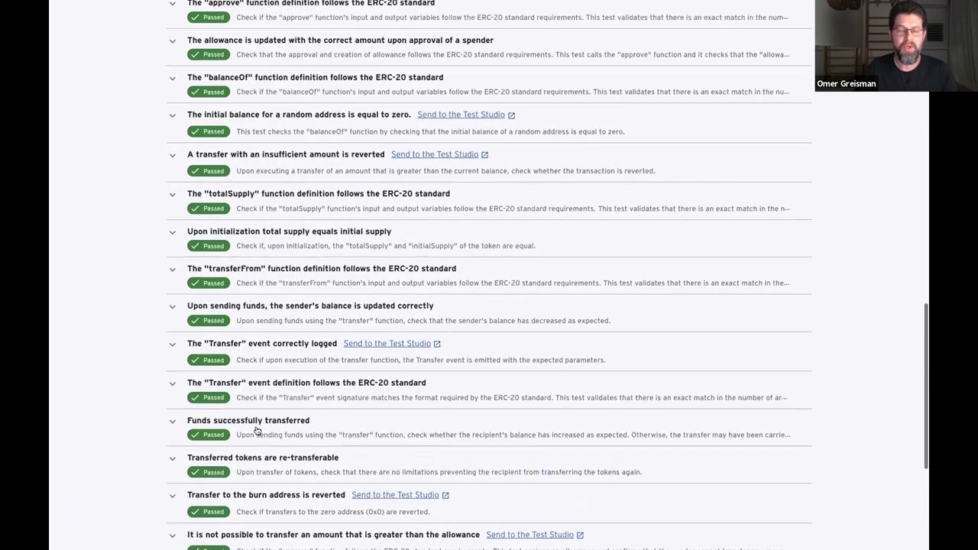
pyautogui.scroll(-3, 256, 431)
pyautogui.scroll(3, 257, 430)
pyautogui.scroll(8, 256, 430)
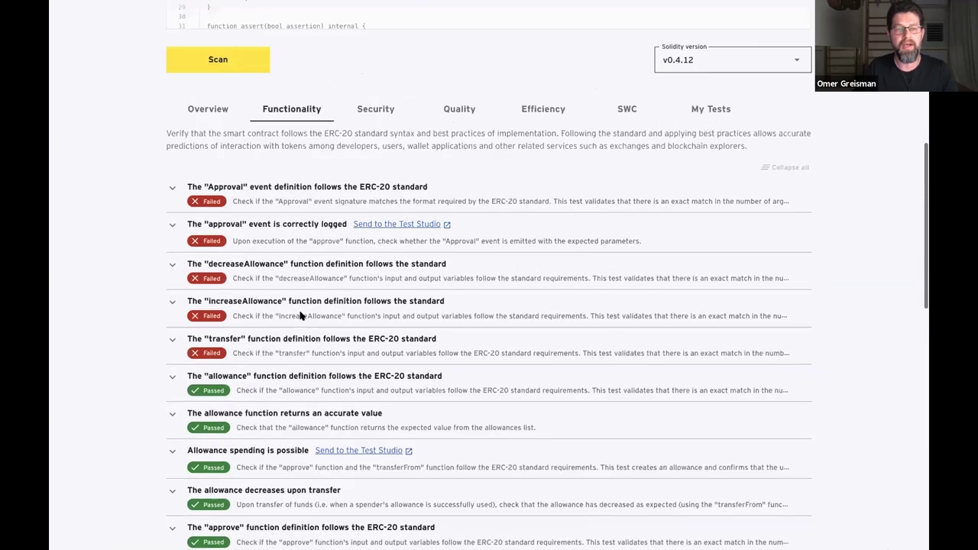
pyautogui.click(331, 193)
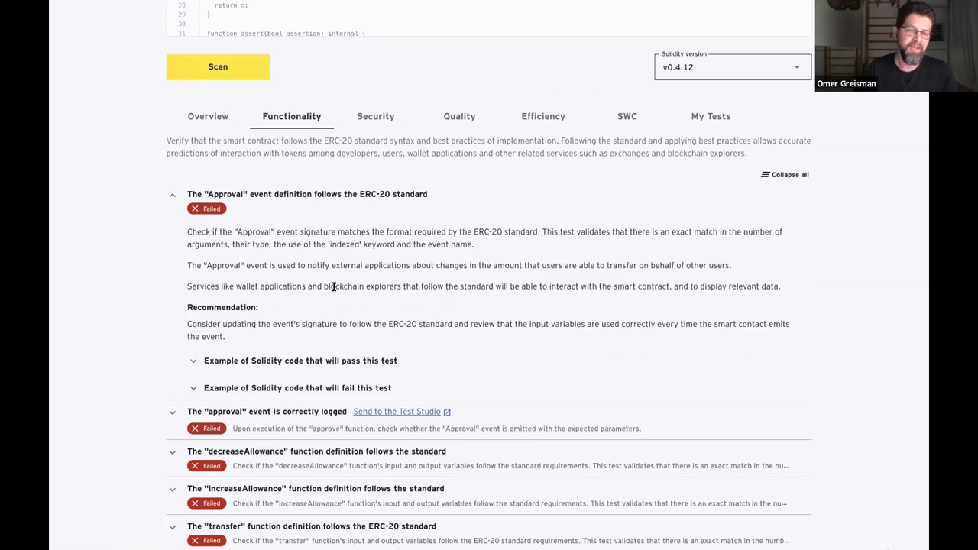
pyautogui.scroll(-2, 336, 292)
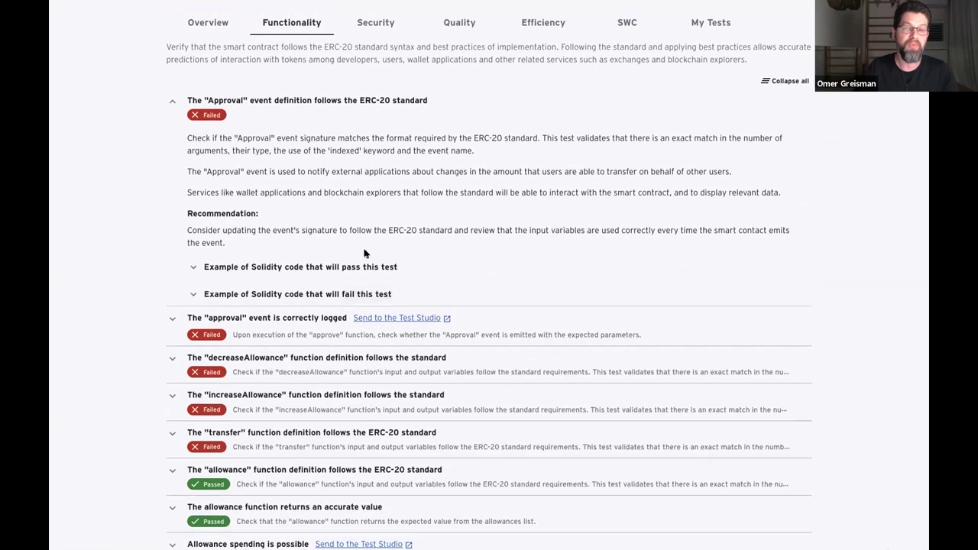
pyautogui.click(355, 270)
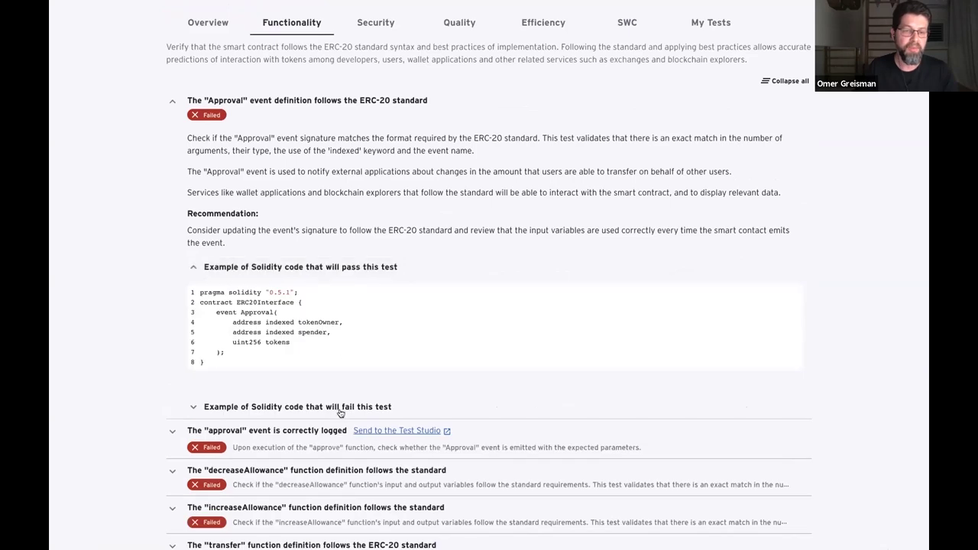
pyautogui.click(341, 408)
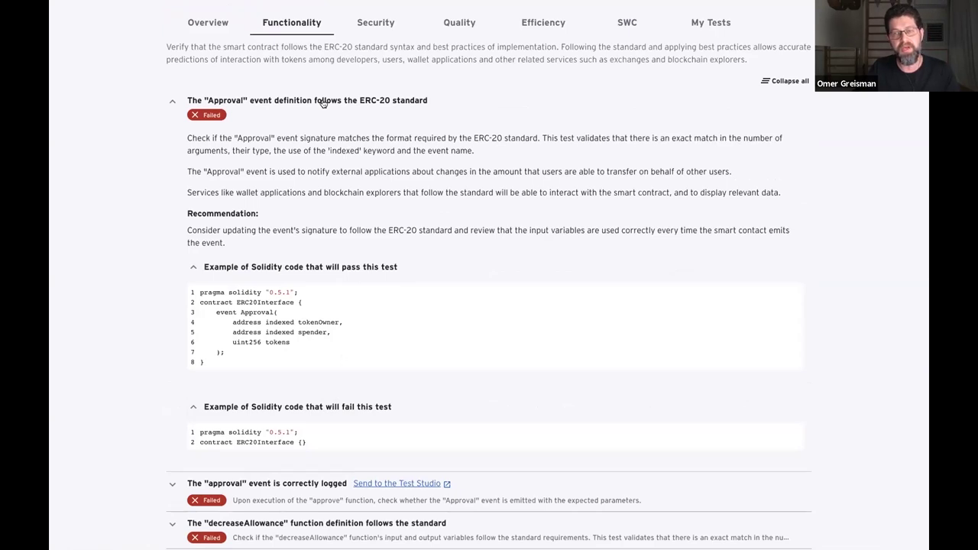
pyautogui.click(322, 103)
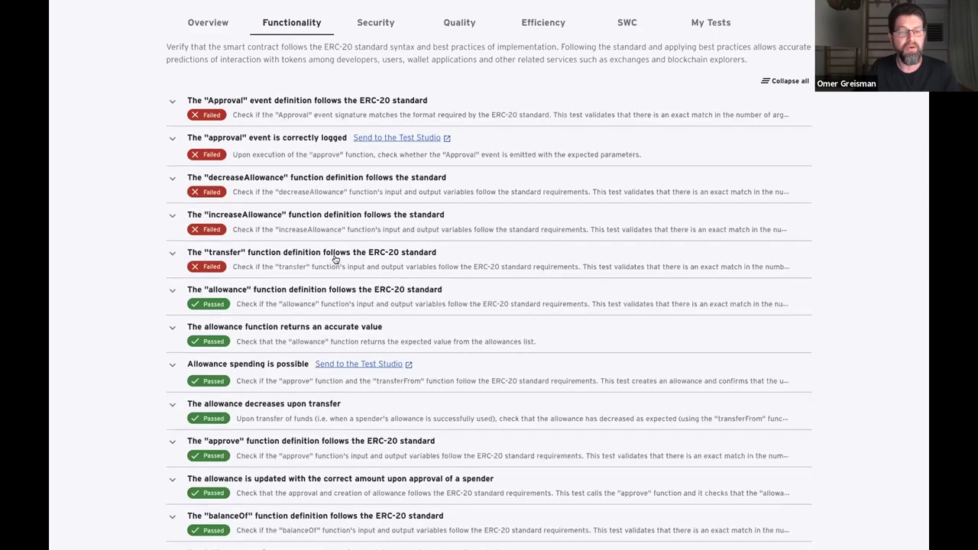
# Inspect the sender's balance update test details, then go back to BNB's Overview results.
pyautogui.scroll(-2, 334, 258)
pyautogui.scroll(-4, 334, 258)
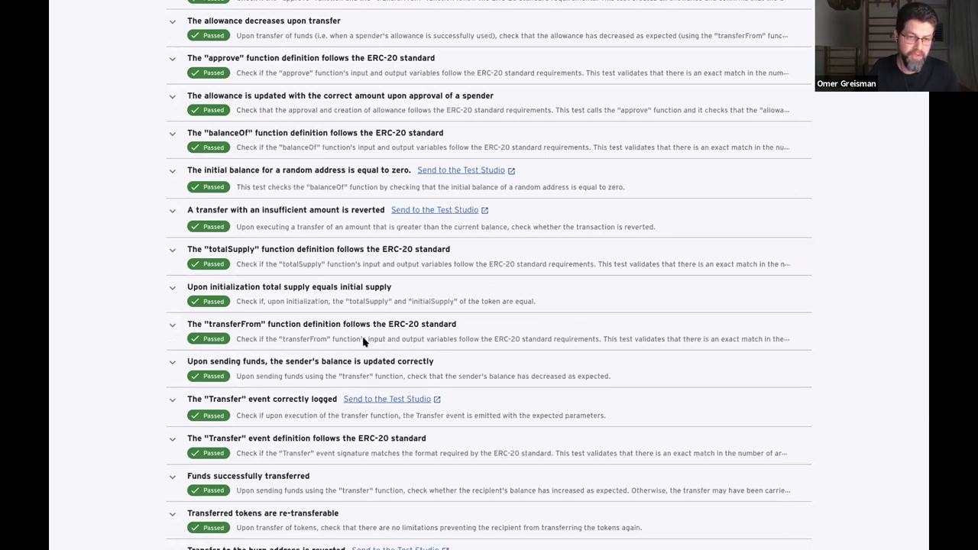
pyautogui.scroll(-1, 354, 348)
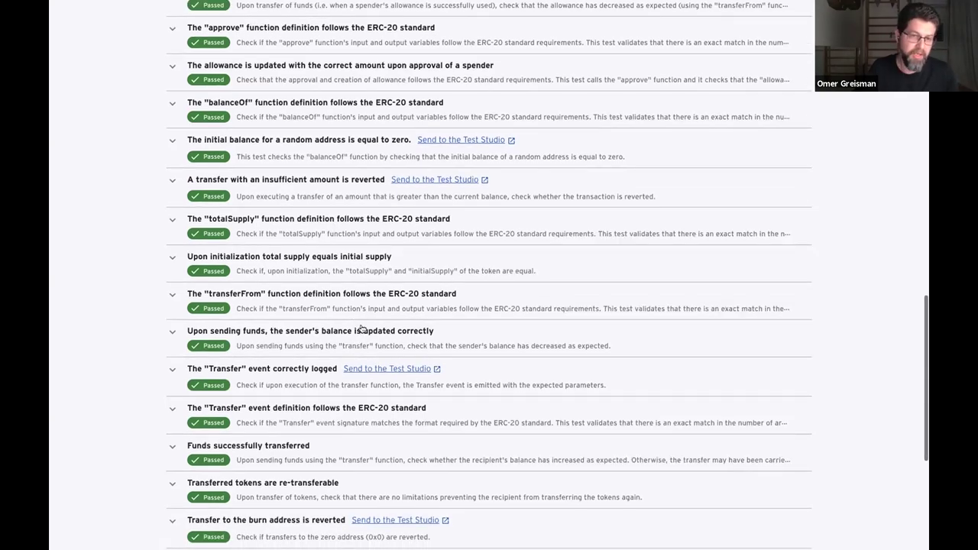
pyautogui.click(362, 331)
pyautogui.scroll(-1, 294, 368)
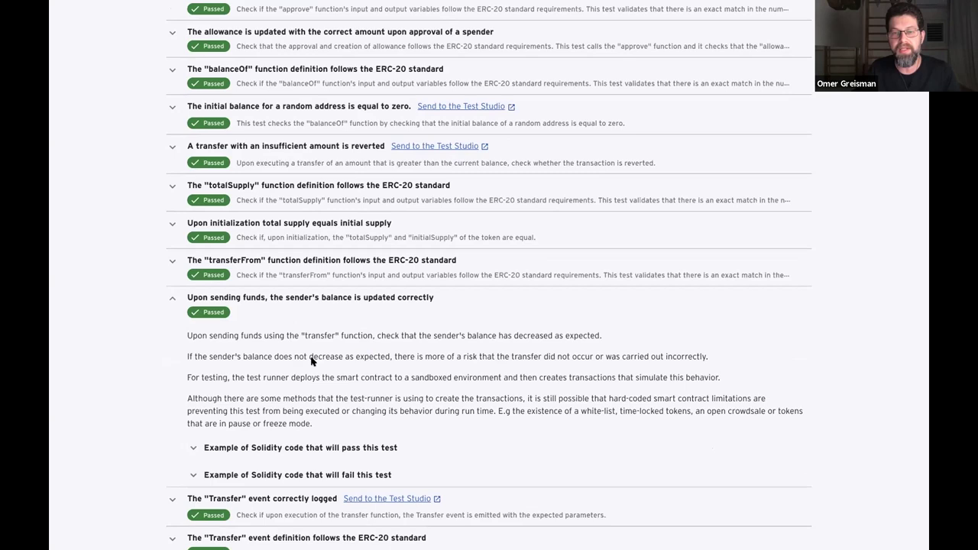
pyautogui.click(344, 297)
pyautogui.scroll(4, 344, 297)
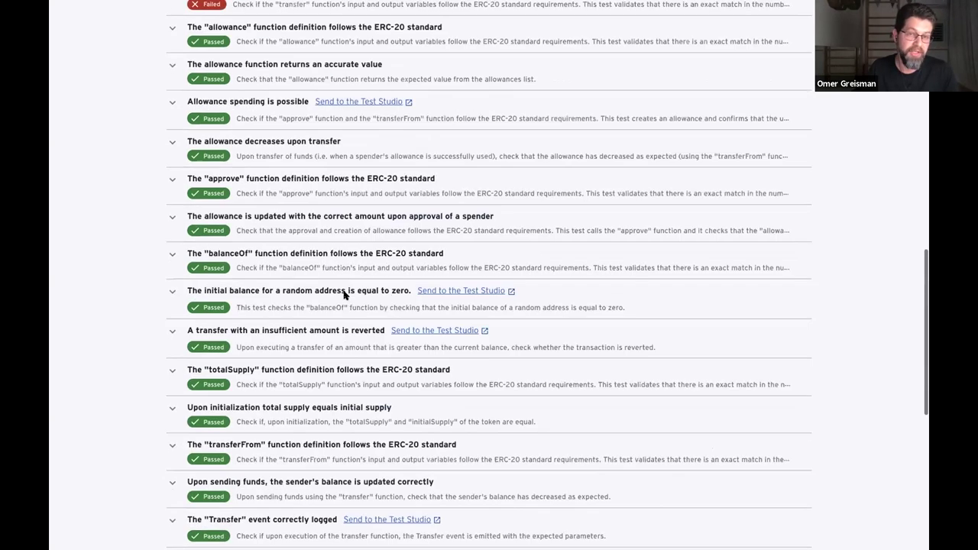
pyautogui.scroll(4, 344, 297)
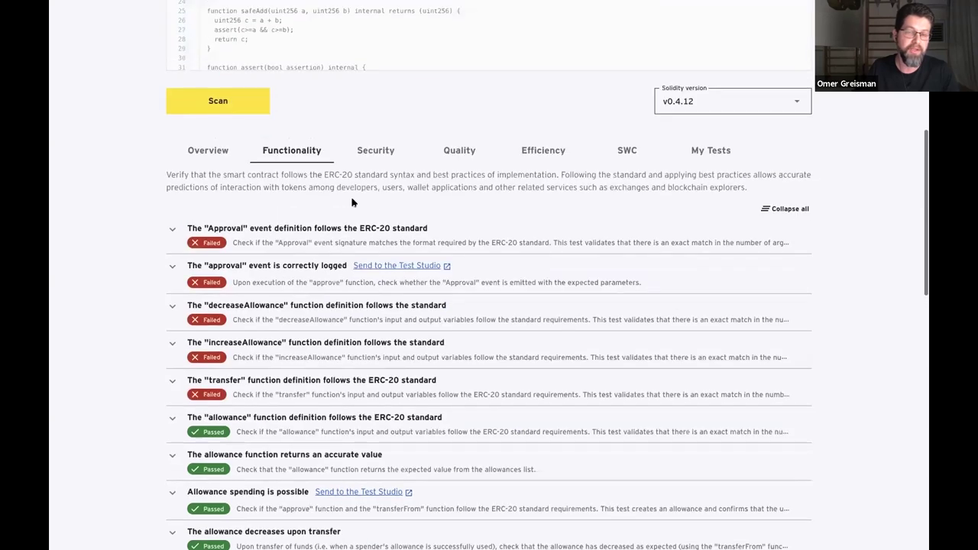
pyautogui.click(214, 150)
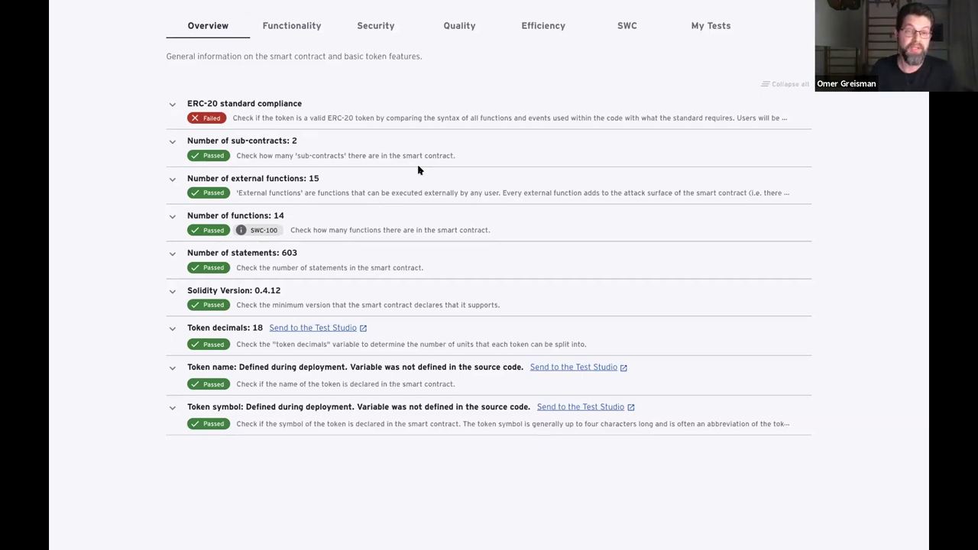
# Check the Number of external functions details, then view BNB's Security results.
pyautogui.click(306, 178)
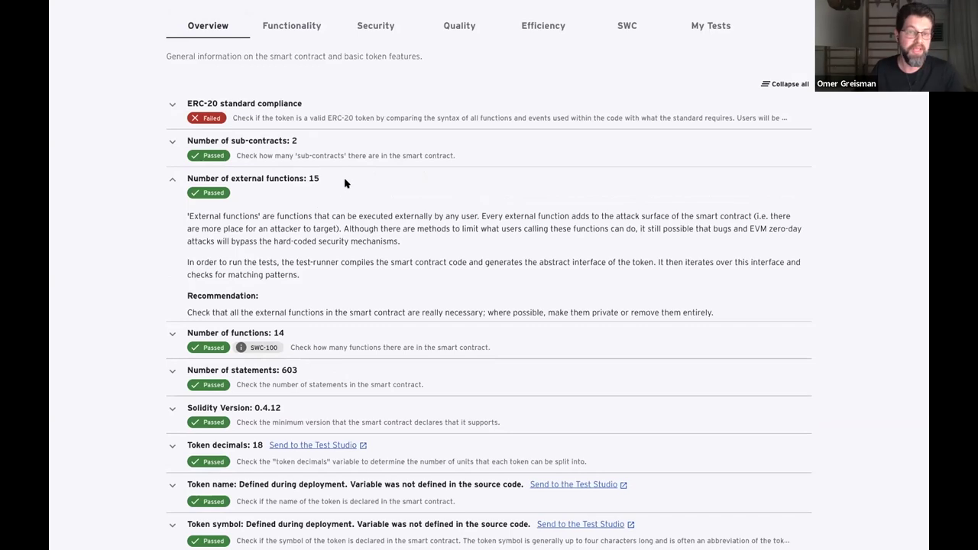
pyautogui.click(376, 35)
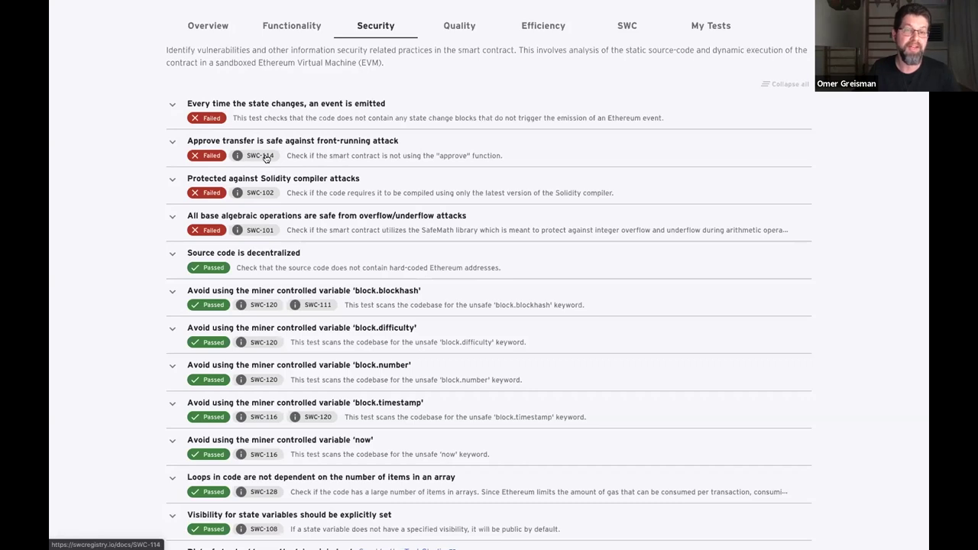
# Open the SWC-114 Transaction Order Dependence reference from the failed front-running check.
pyautogui.click(266, 157)
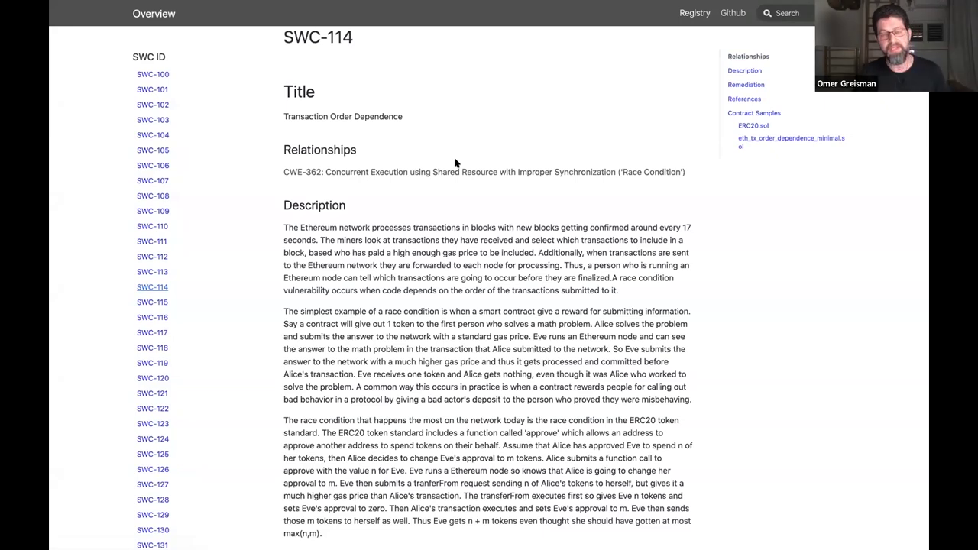
# Close the SWC-114 registry page to return to BNB's Security results.
pyautogui.hotkey('ctrl', 'w')
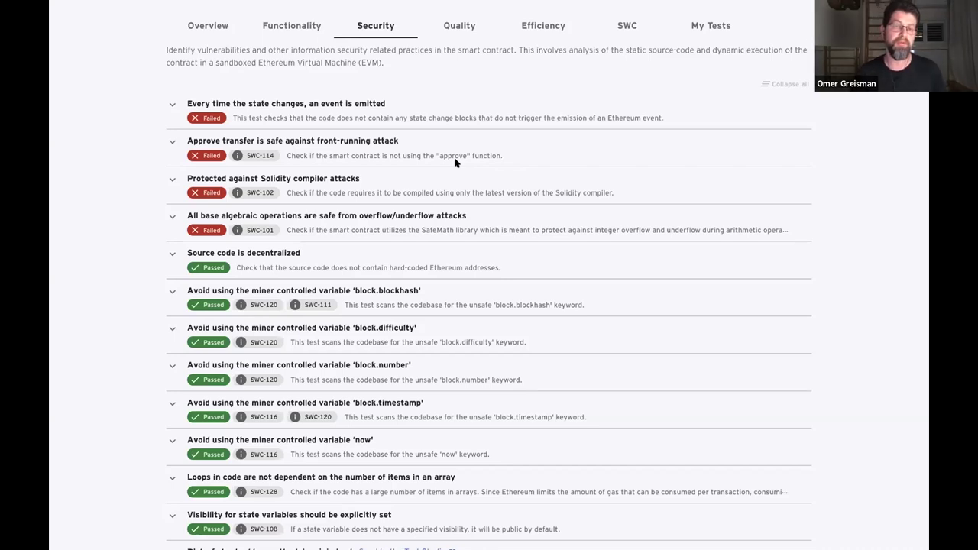
# Expand the failed event-emission check and preview the approve code around flagged line 91.
pyautogui.click(353, 105)
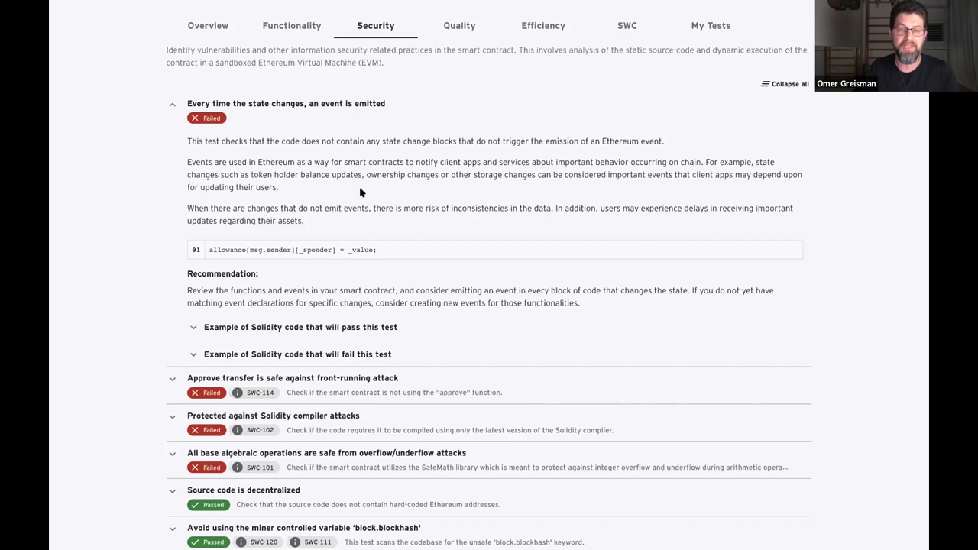
pyautogui.click(301, 252)
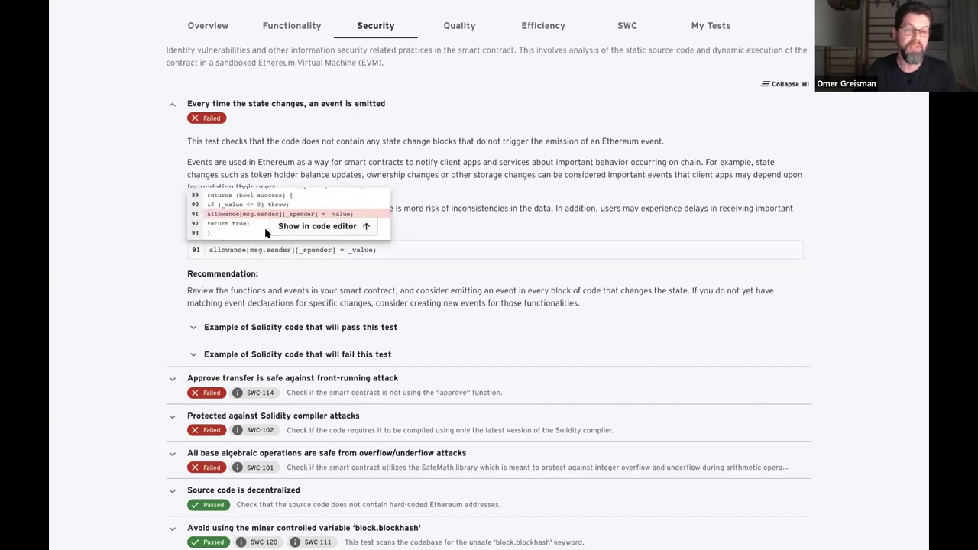
pyautogui.scroll(1, 240, 222)
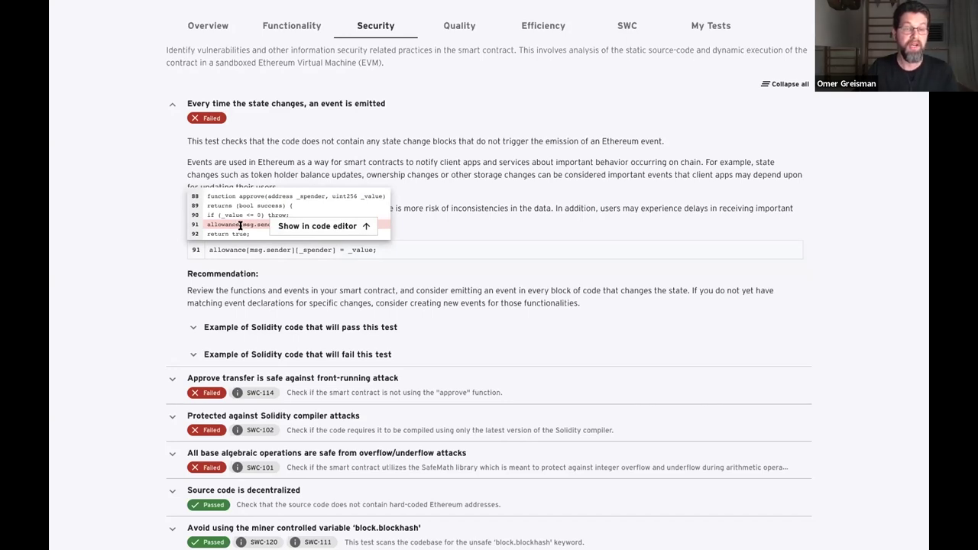
pyautogui.scroll(-1, 245, 219)
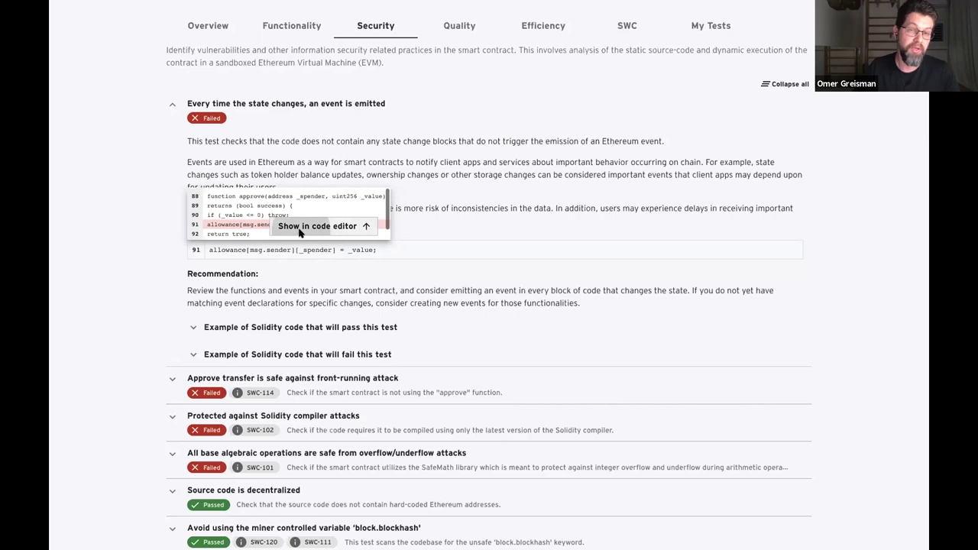
pyautogui.scroll(2, 299, 229)
pyautogui.scroll(5, 299, 228)
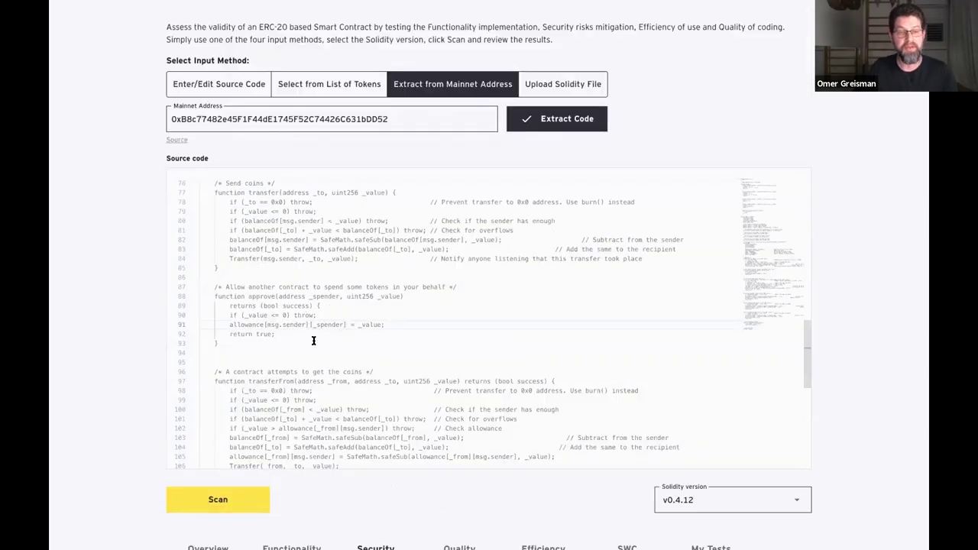
pyautogui.scroll(-2, 76, 416)
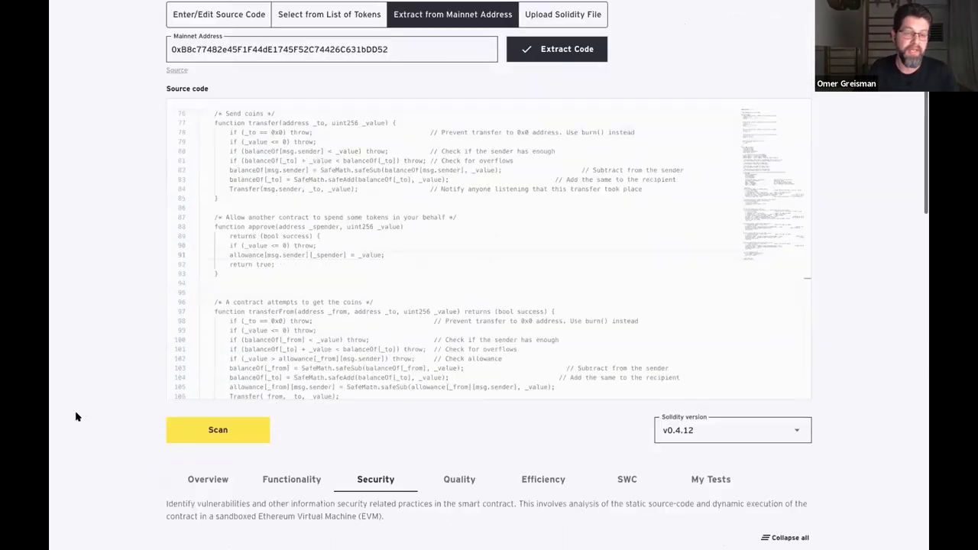
pyautogui.scroll(-4, 75, 417)
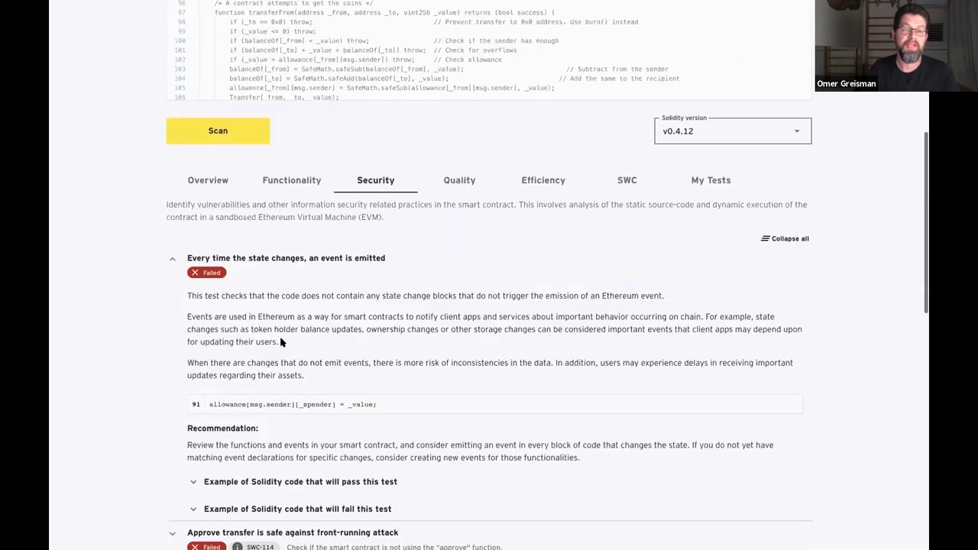
pyautogui.click(466, 172)
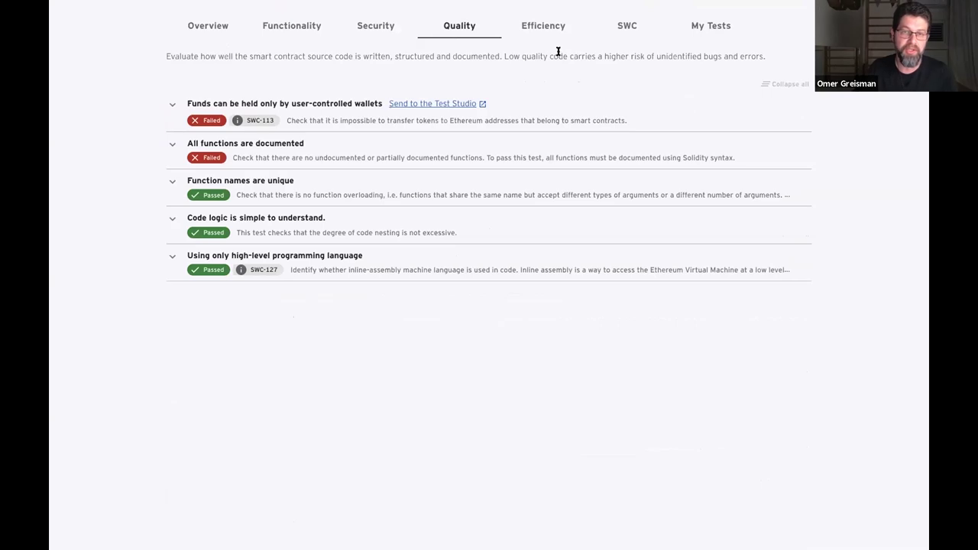
# Glance at the Efficiency and Quality results, then return to the Functionality results.
pyautogui.click(546, 31)
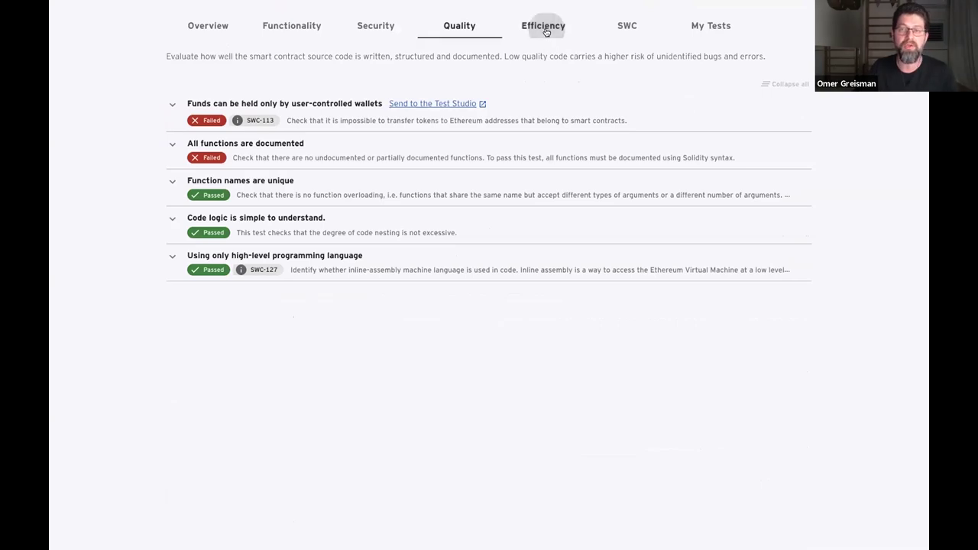
pyautogui.click(467, 30)
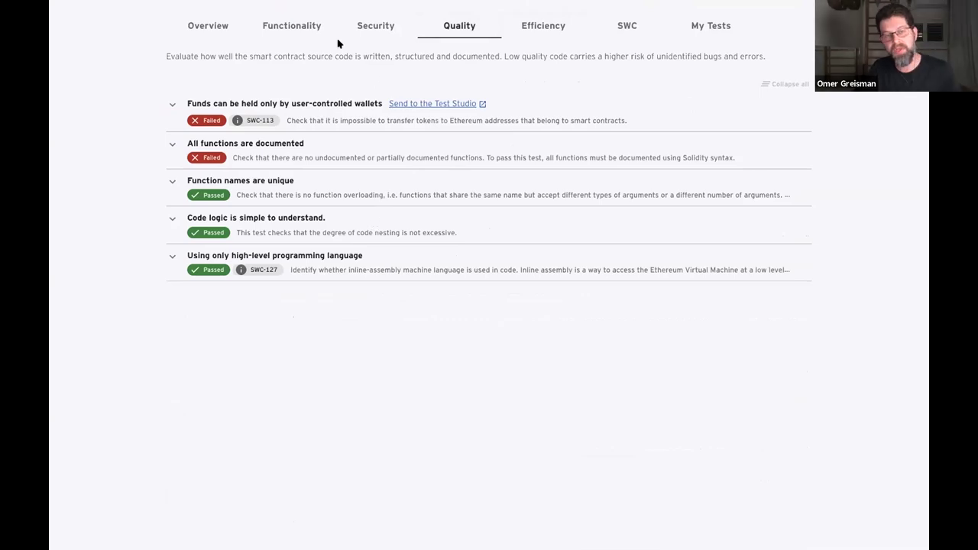
pyautogui.click(306, 28)
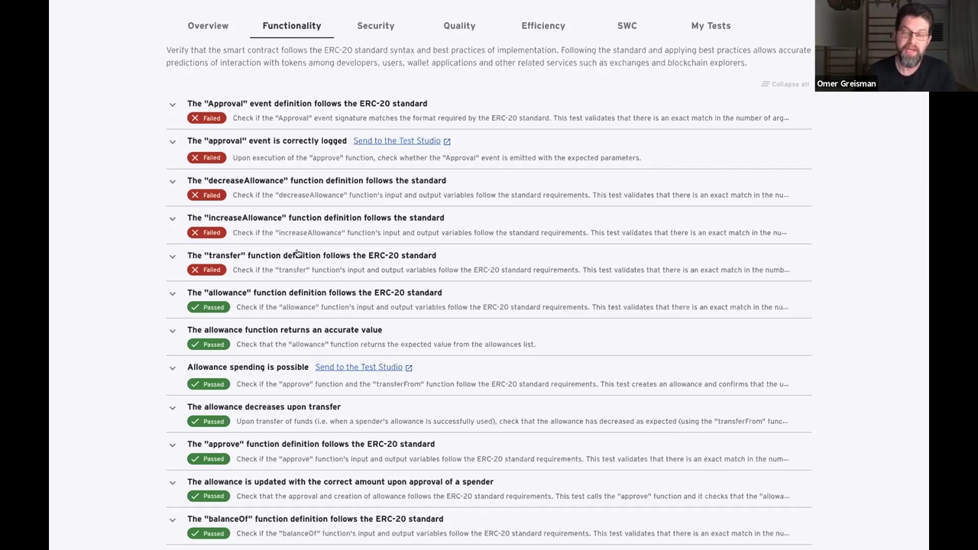
# Scroll the Functionality tests and send 'Allowance spending is possible' to the Test Studio.
pyautogui.scroll(-3, 119, 440)
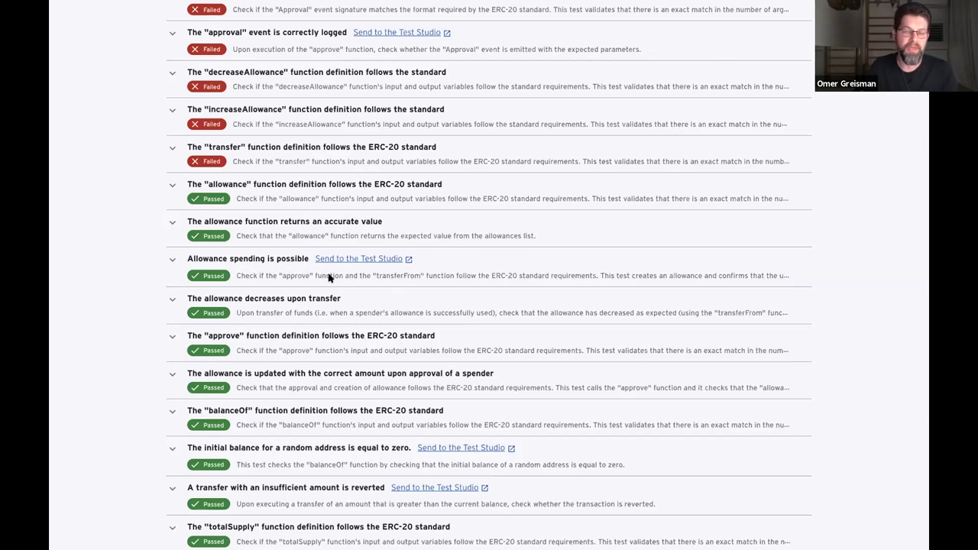
pyautogui.click(378, 258)
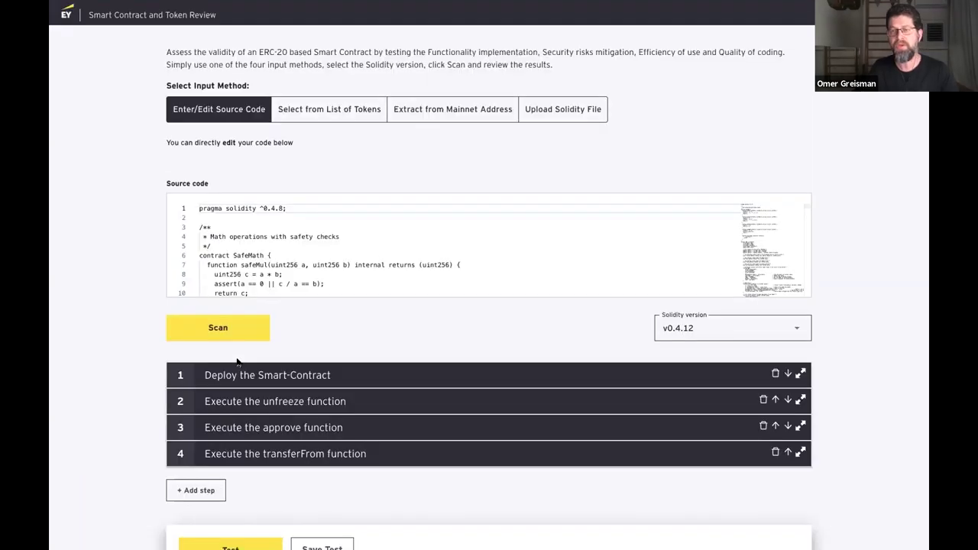
# Inspect the deployment step's parameters (initialSupply 100, decimalUnits 18), then collapse it.
pyautogui.scroll(-3, 237, 362)
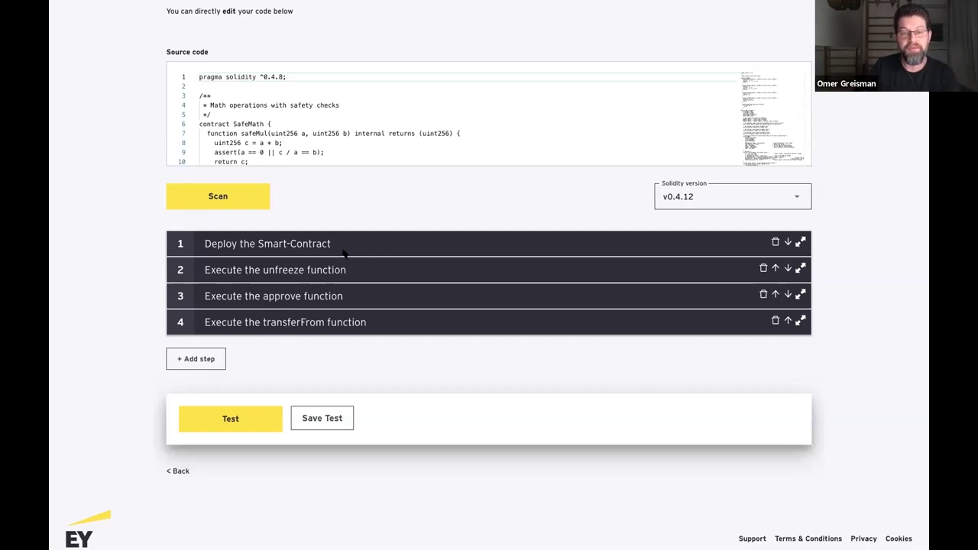
pyautogui.click(295, 245)
pyautogui.scroll(-2, 426, 349)
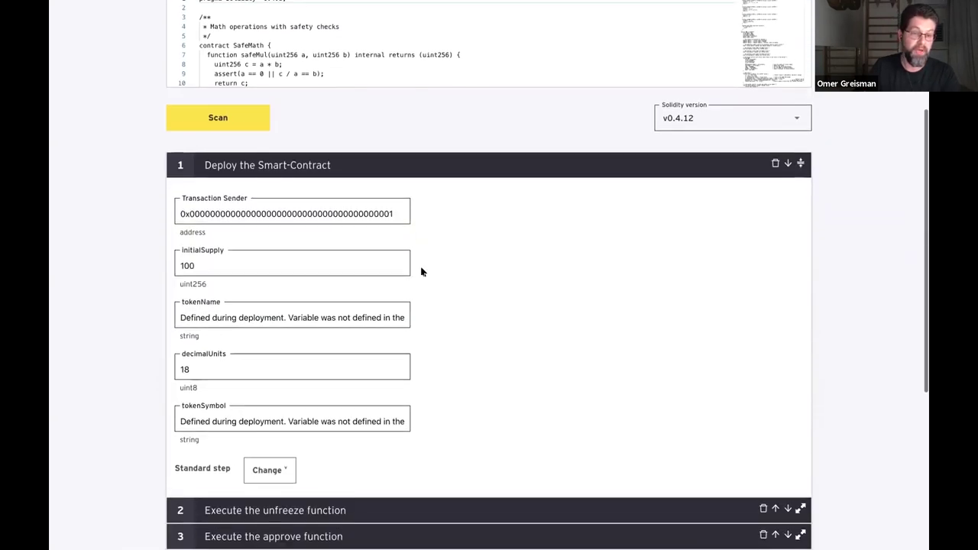
pyautogui.click(314, 159)
# Review the unfreeze, approve and transferFrom step parameters and run the test to a Pass.
pyautogui.click(305, 213)
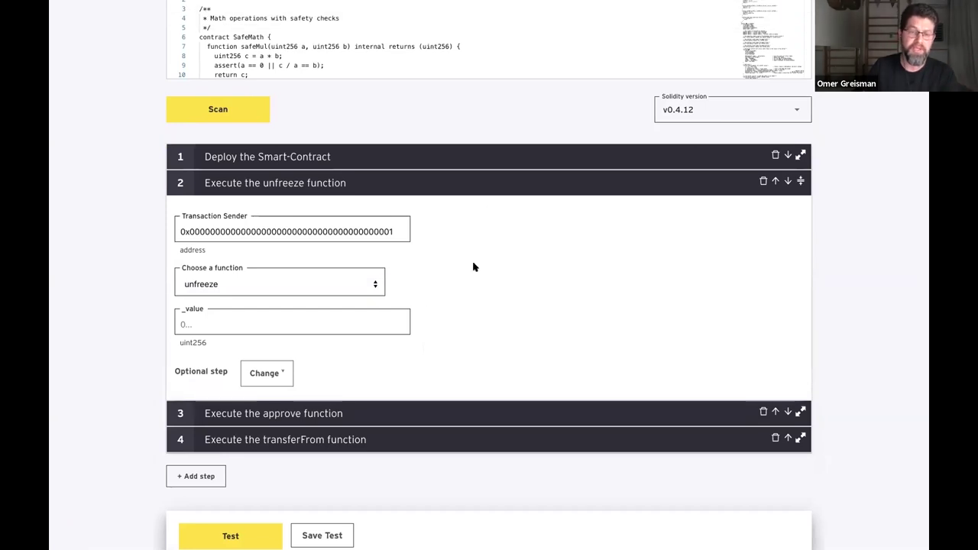
pyautogui.click(334, 413)
pyautogui.scroll(-8, 334, 414)
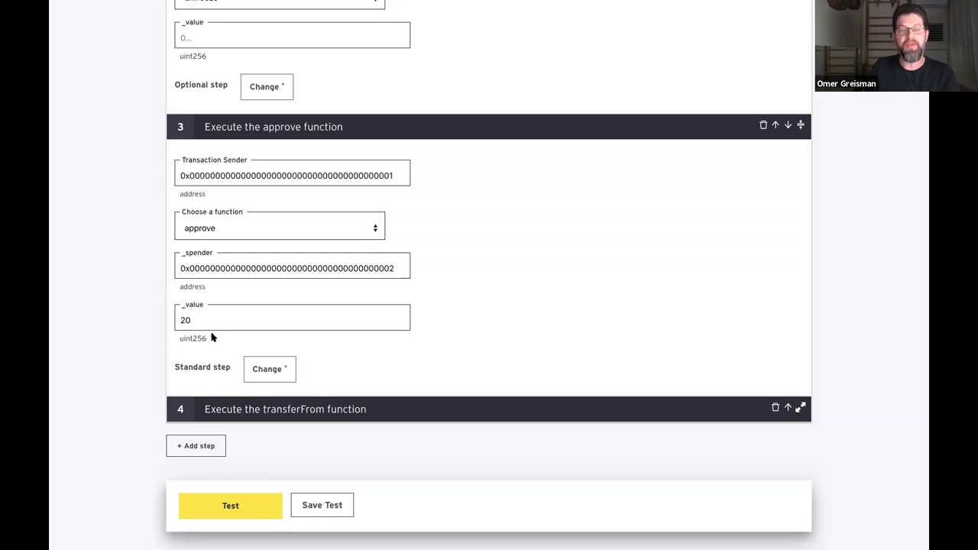
pyautogui.click(235, 408)
pyautogui.scroll(-3, 236, 403)
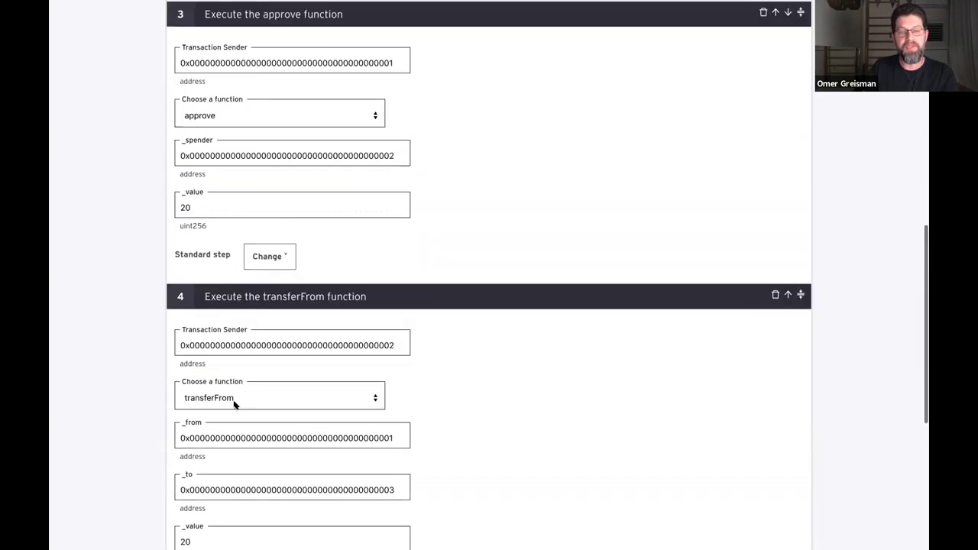
pyautogui.scroll(-1, 234, 402)
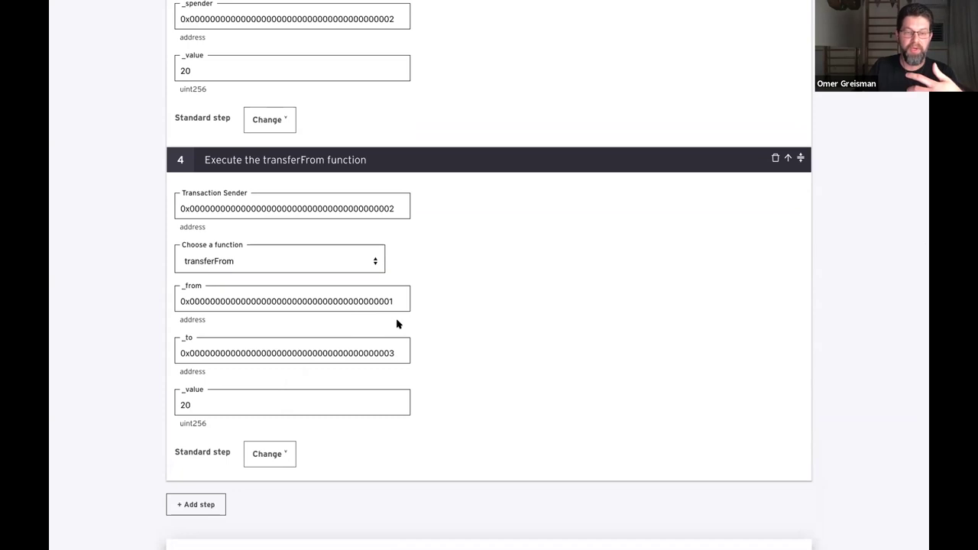
pyautogui.scroll(-3, 421, 323)
pyautogui.click(244, 362)
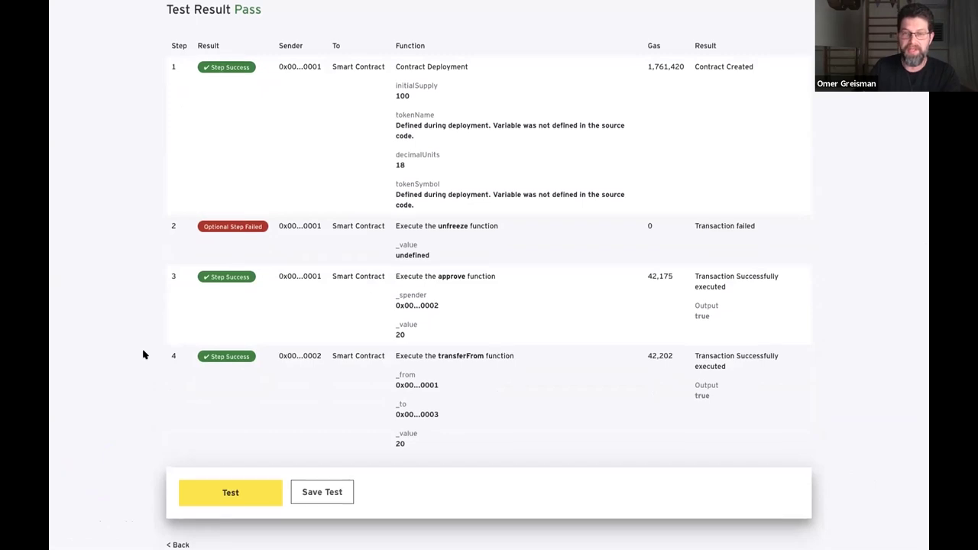
# Collapse the transferFrom, approve and unfreeze steps above the Pass result.
pyautogui.scroll(5, 143, 355)
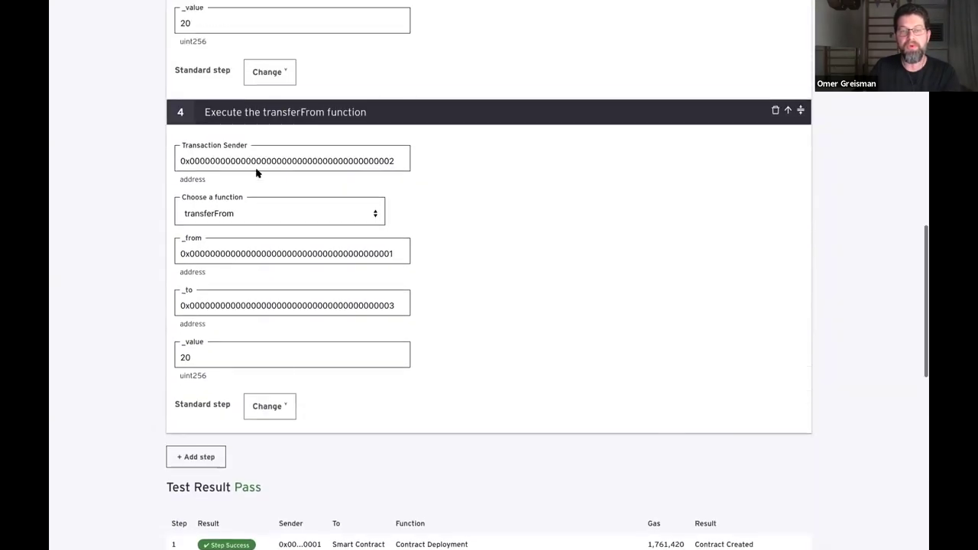
pyautogui.click(293, 111)
pyautogui.scroll(1, 293, 111)
pyautogui.scroll(3, 295, 107)
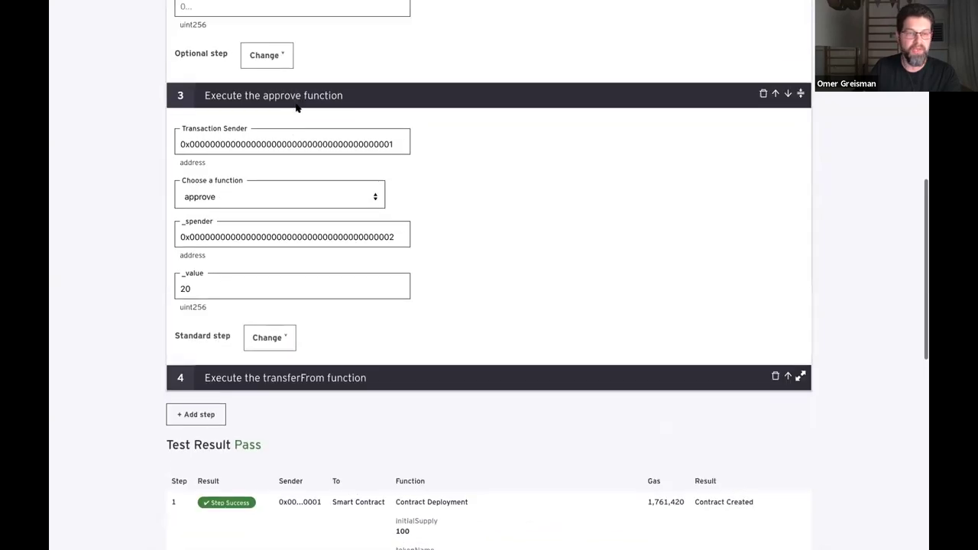
pyautogui.click(298, 96)
pyautogui.scroll(2, 300, 98)
pyautogui.scroll(3, 300, 98)
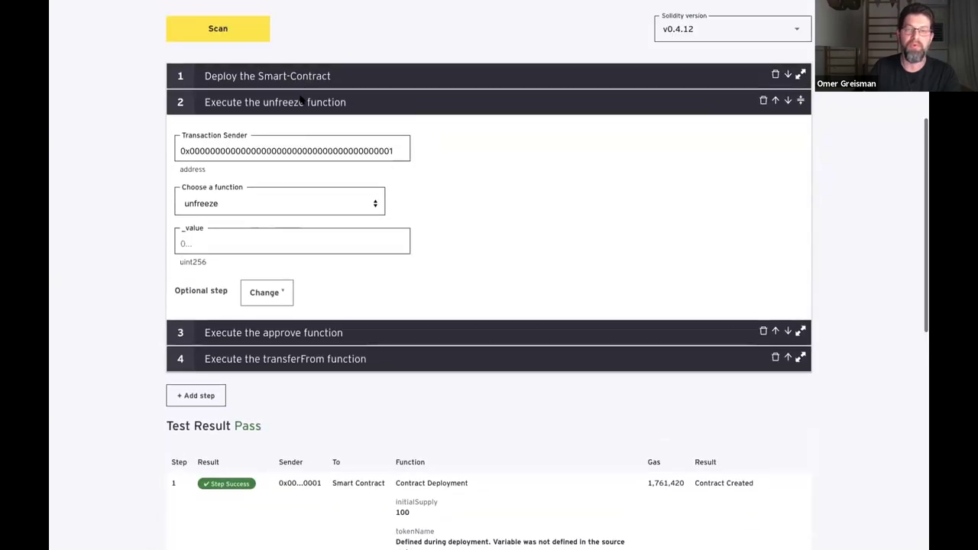
pyautogui.click(301, 132)
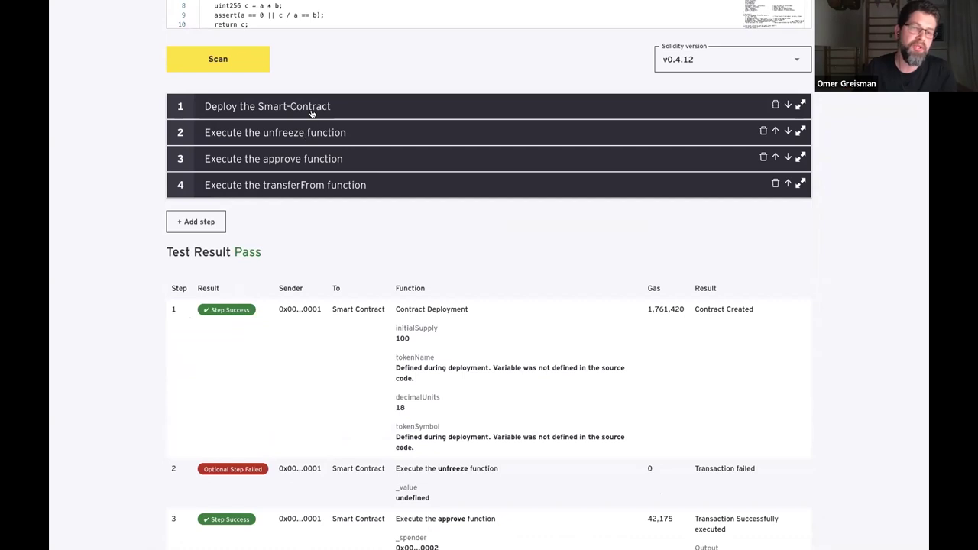
# Change step 2 to call freeze instead of unfreeze.
pyautogui.click(308, 108)
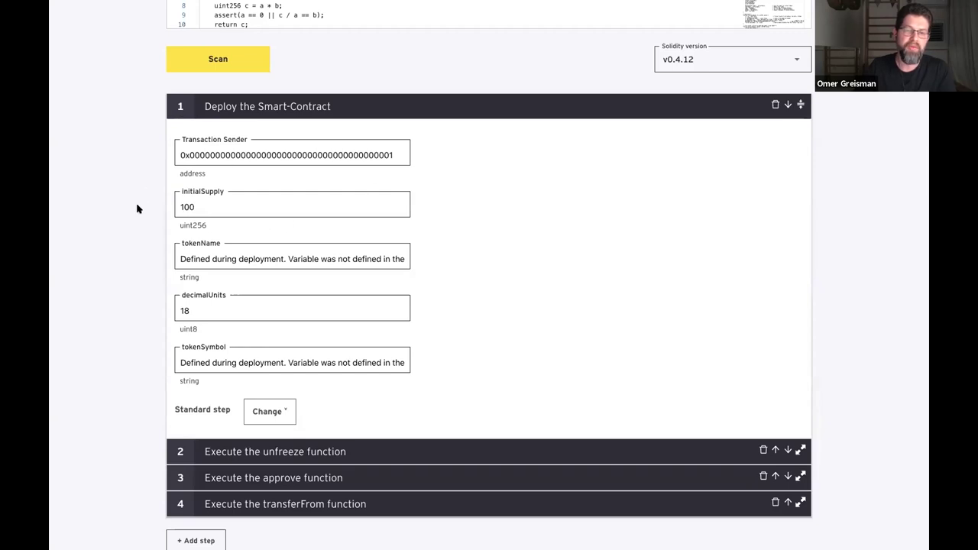
pyautogui.click(295, 113)
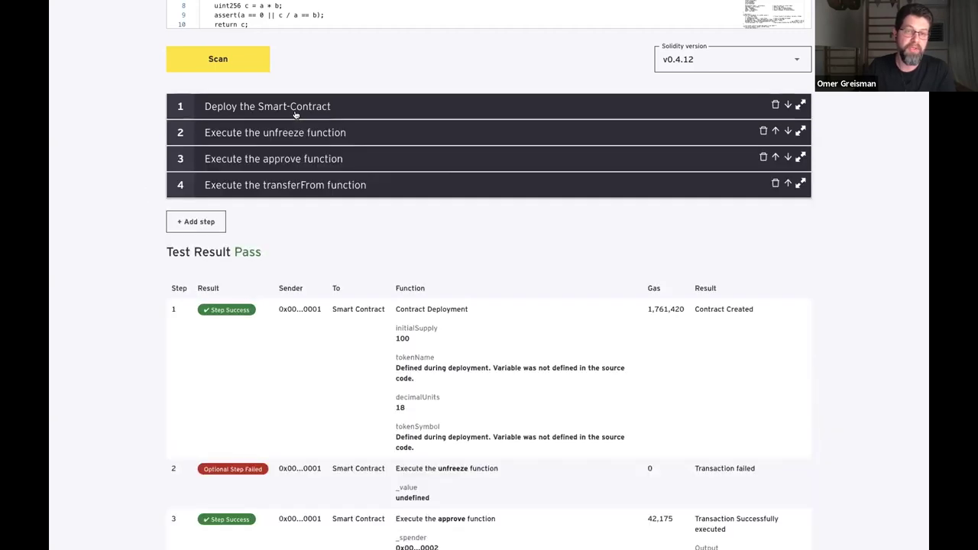
pyautogui.click(299, 132)
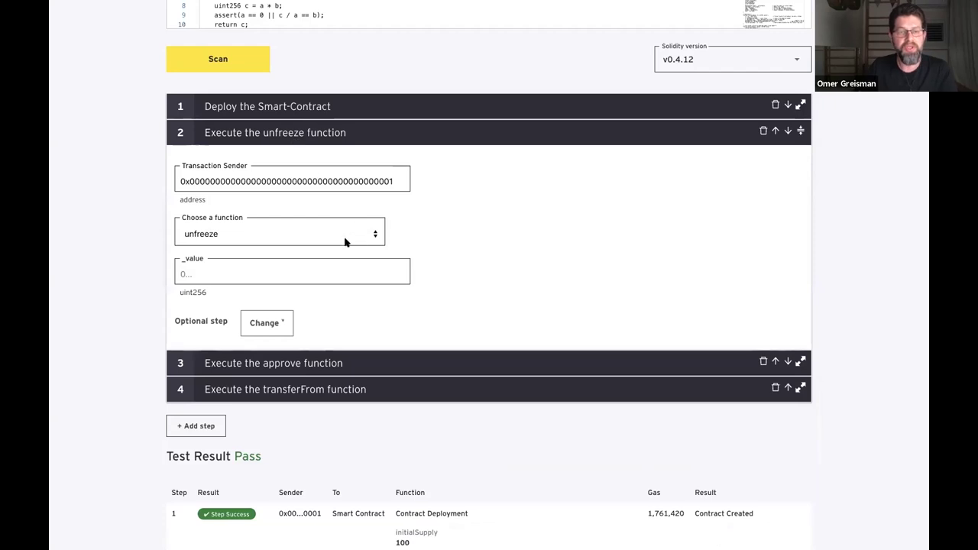
pyautogui.click(260, 237)
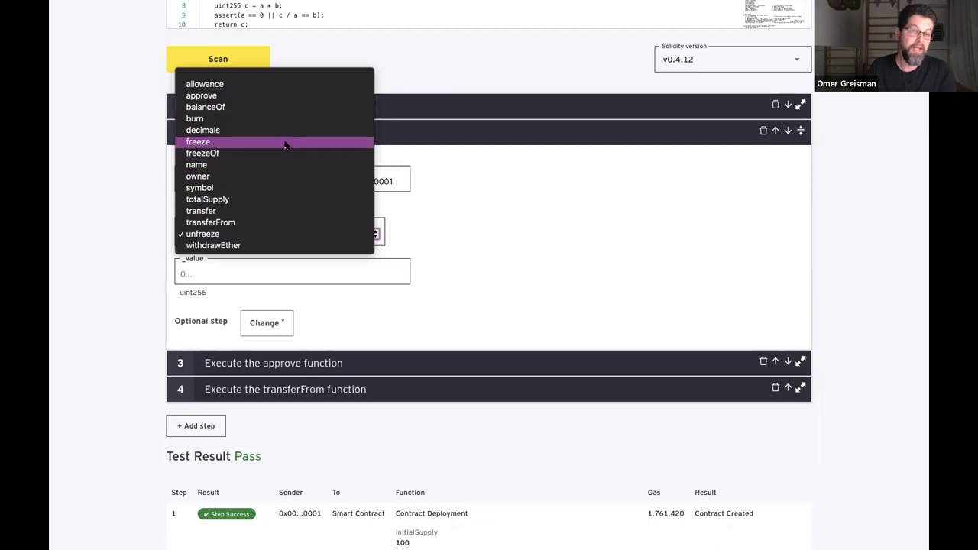
pyautogui.click(285, 143)
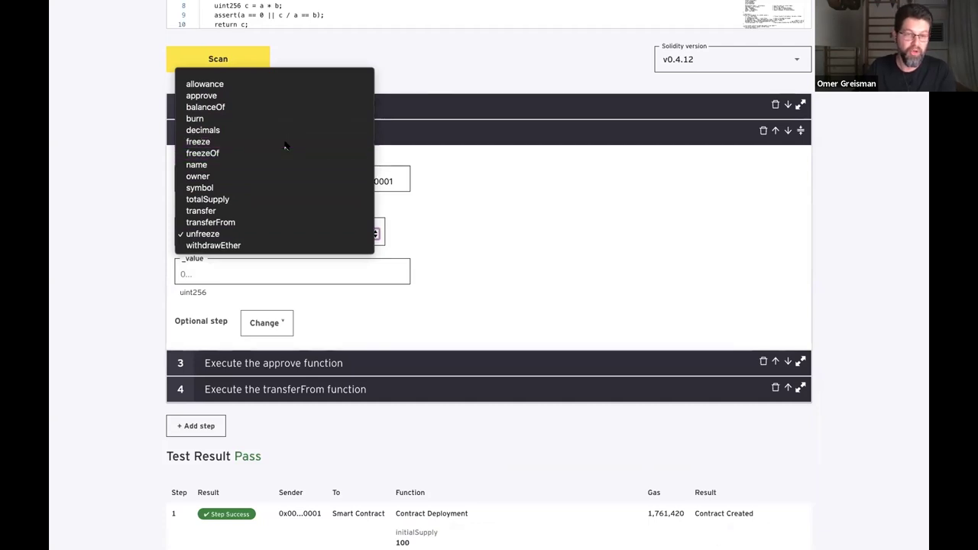
# Set the freeze step's _value to 50 and require it not to throw an error.
pyautogui.press('Tab')
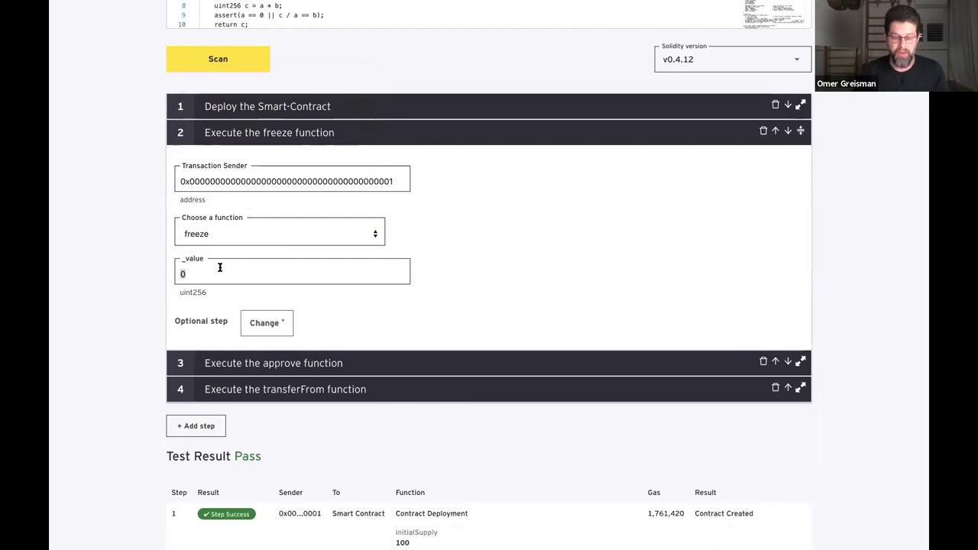
pyautogui.write('50')
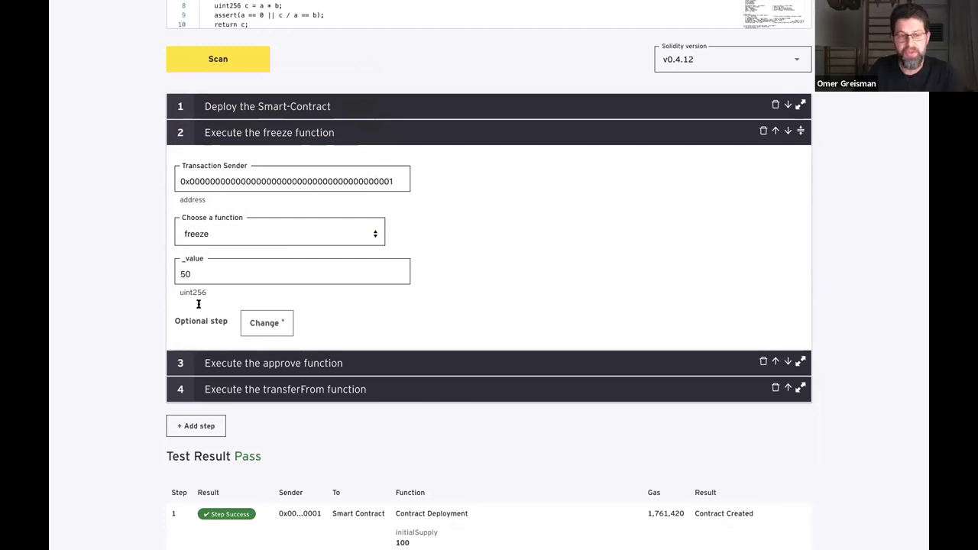
pyautogui.moveTo(219, 324)
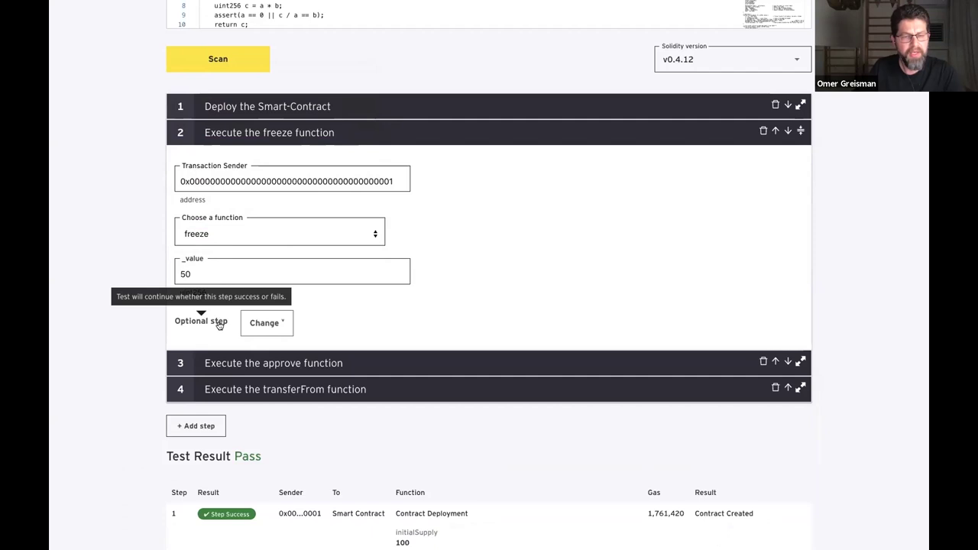
pyautogui.click(257, 325)
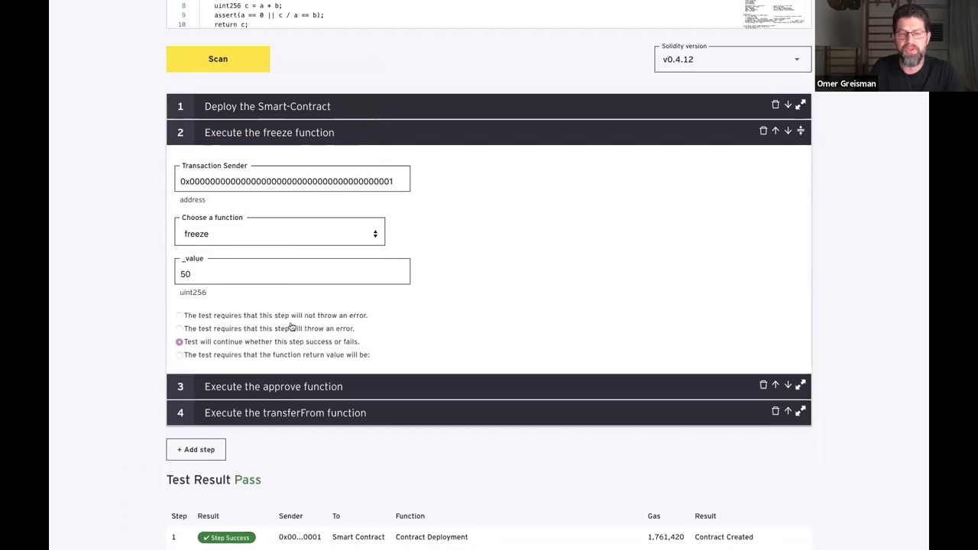
pyautogui.click(292, 317)
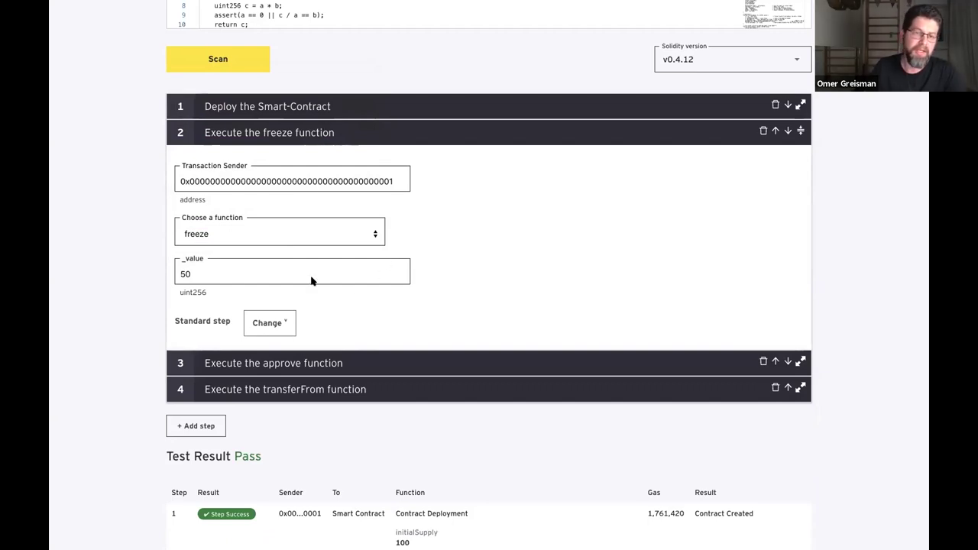
# Set the approve step's _value to 70.
pyautogui.click(293, 364)
pyautogui.scroll(-2, 297, 368)
pyautogui.scroll(-4, 296, 368)
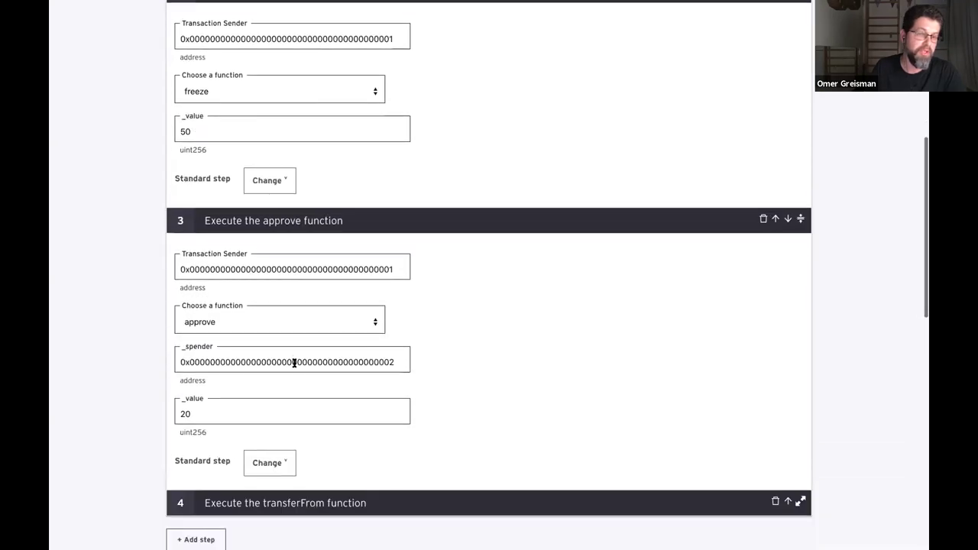
pyautogui.doubleClick(202, 379)
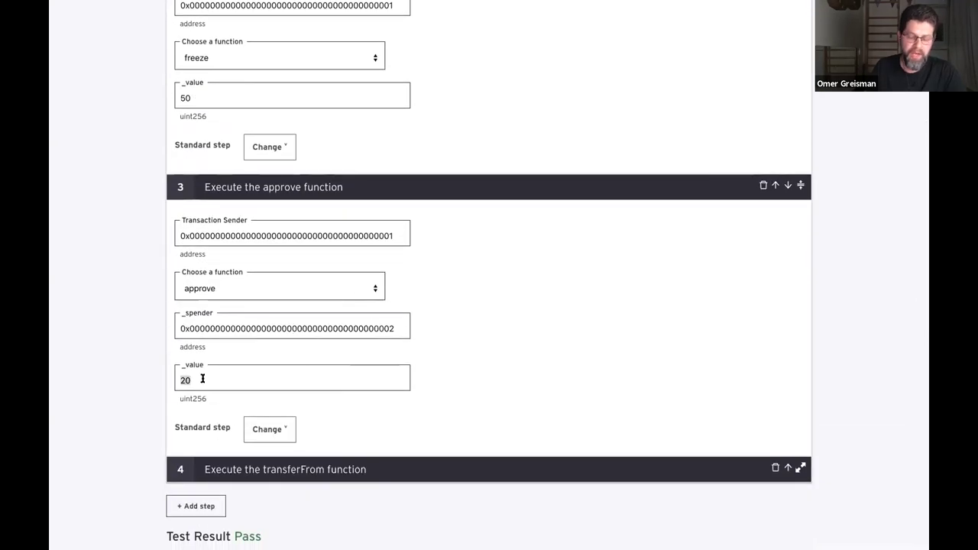
pyautogui.write('7')
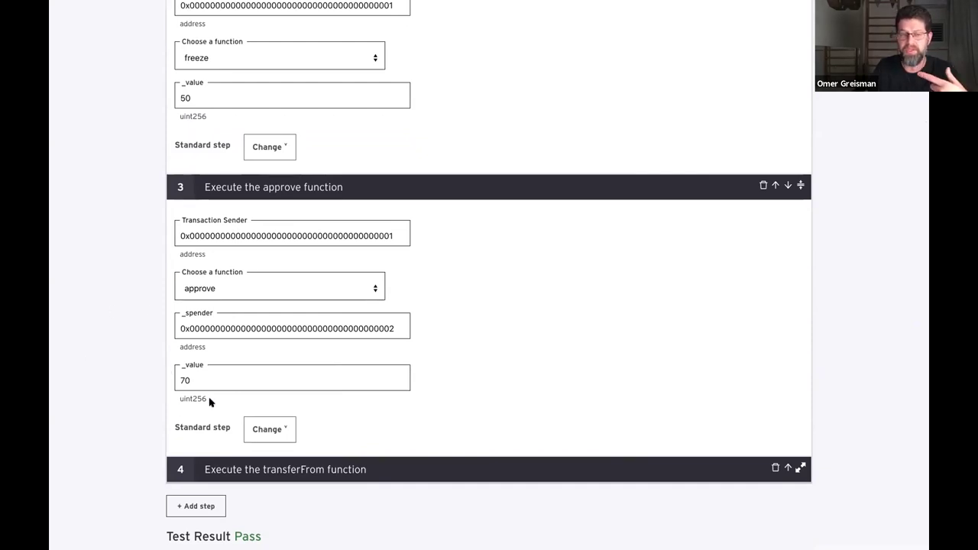
pyautogui.scroll(1, 174, 368)
pyautogui.scroll(1, 175, 368)
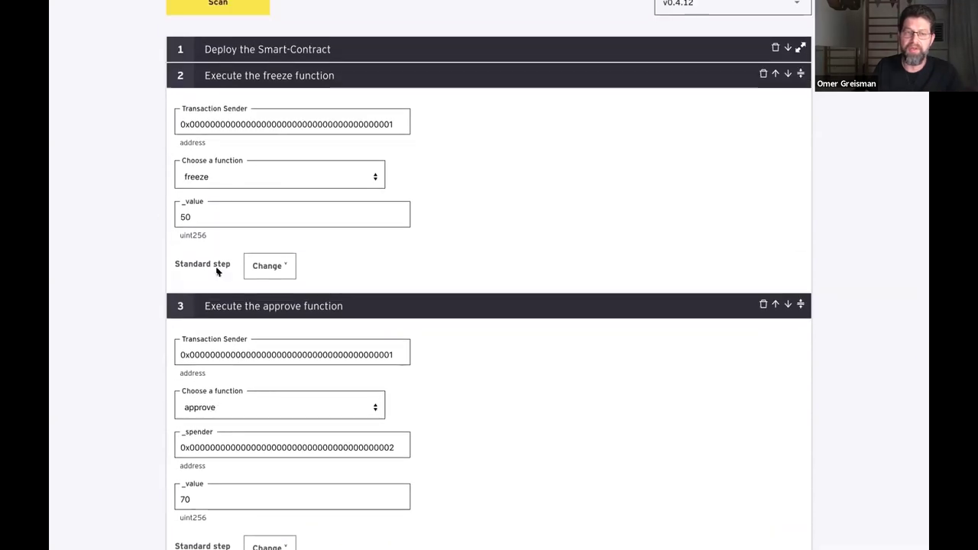
pyautogui.click(268, 56)
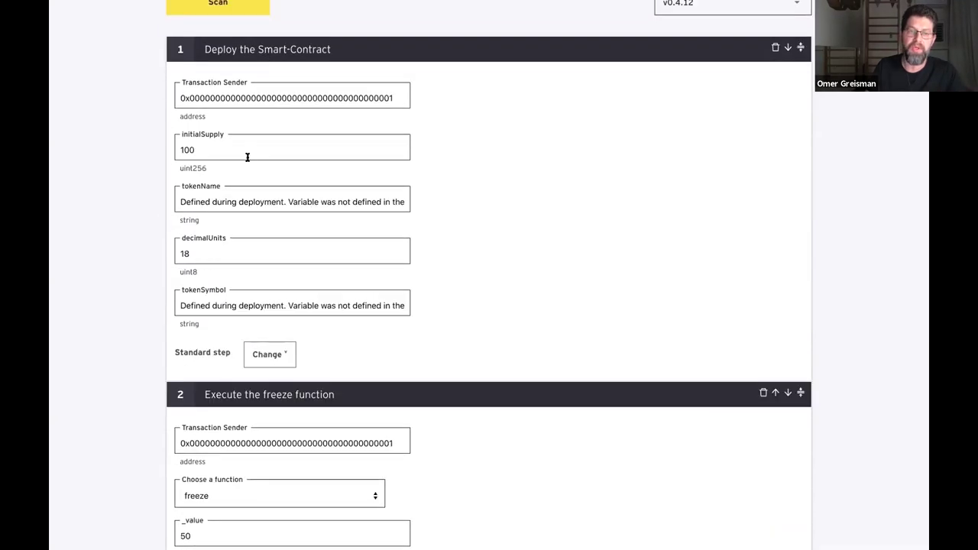
pyautogui.click(278, 55)
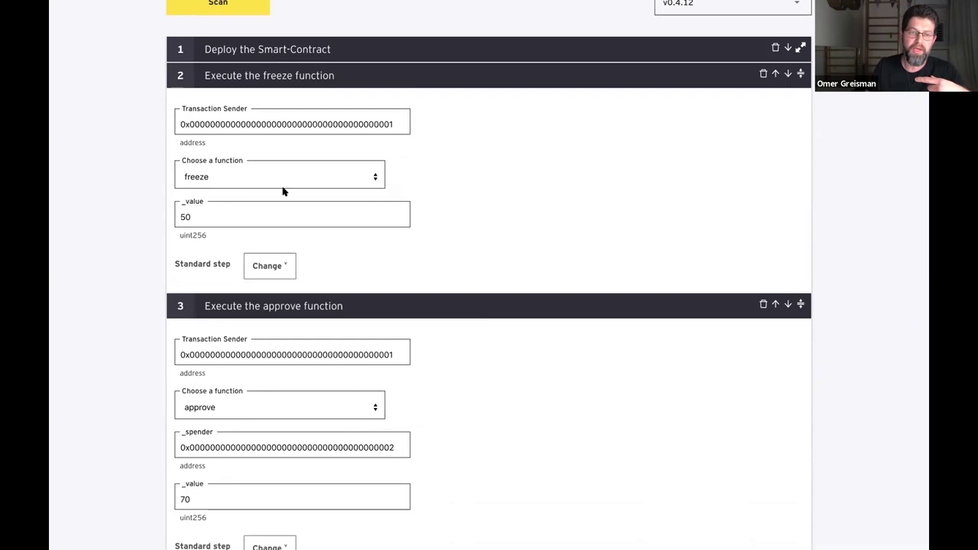
# Replace the transferFrom step's _value 20 with 70.
pyautogui.scroll(-5, 305, 369)
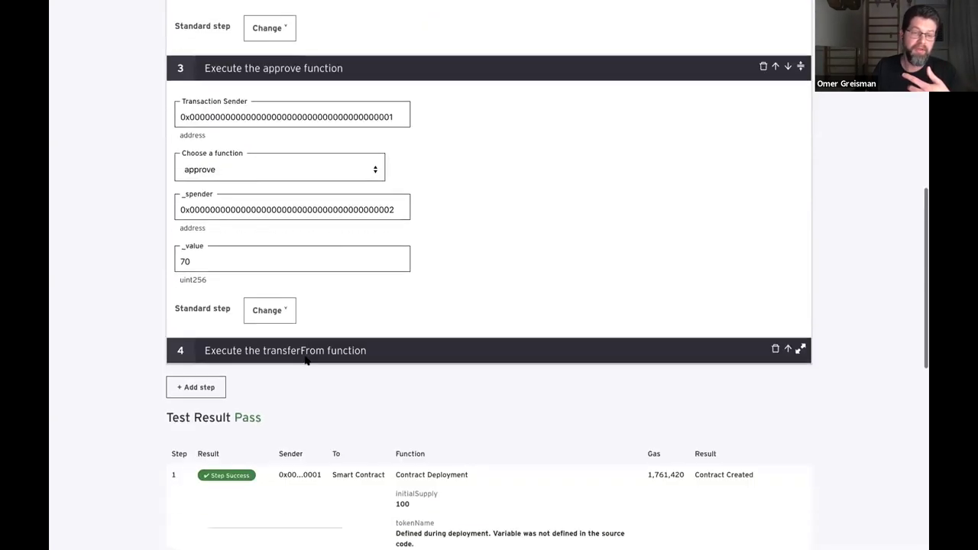
pyautogui.click(300, 273)
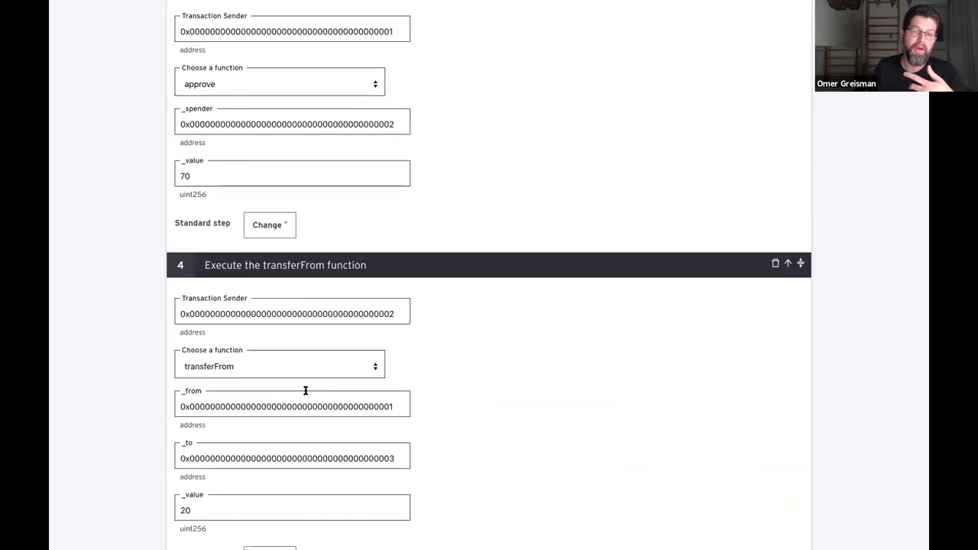
pyautogui.scroll(-2, 306, 389)
pyautogui.doubleClick(217, 389)
pyautogui.press('BackSpace')
pyautogui.write('70')
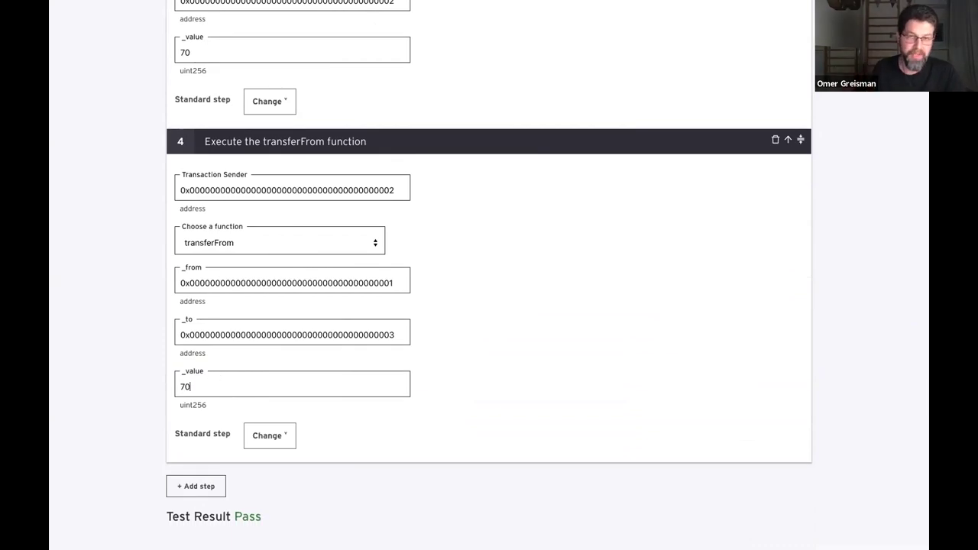
pyautogui.scroll(-5, 470, 452)
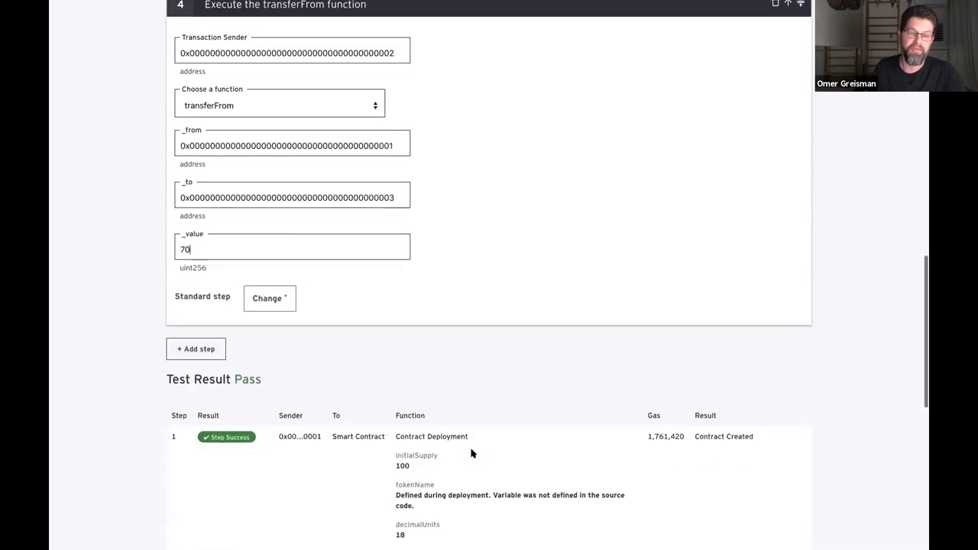
pyautogui.scroll(-2, 471, 453)
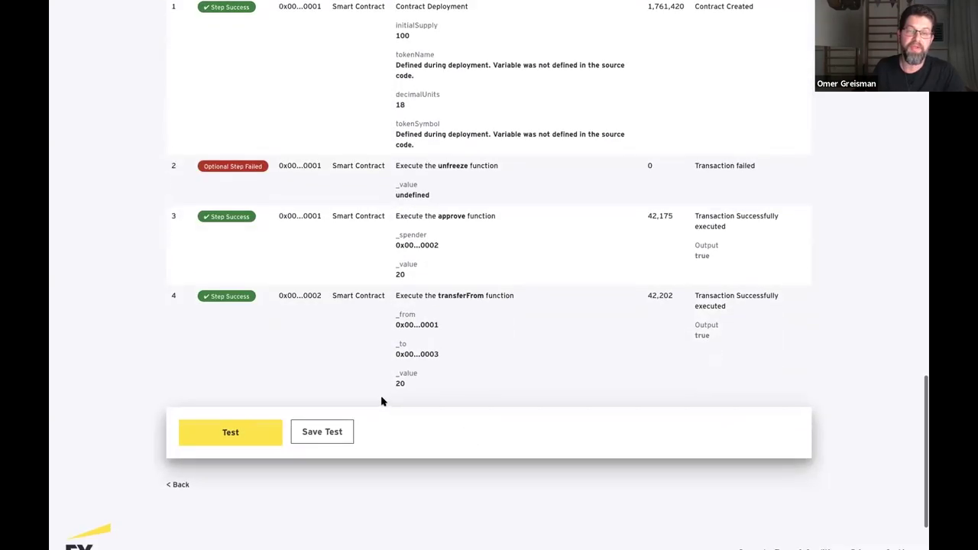
# Run the custom test and review the Fail result where step 4 transferFrom fails.
pyautogui.click(242, 424)
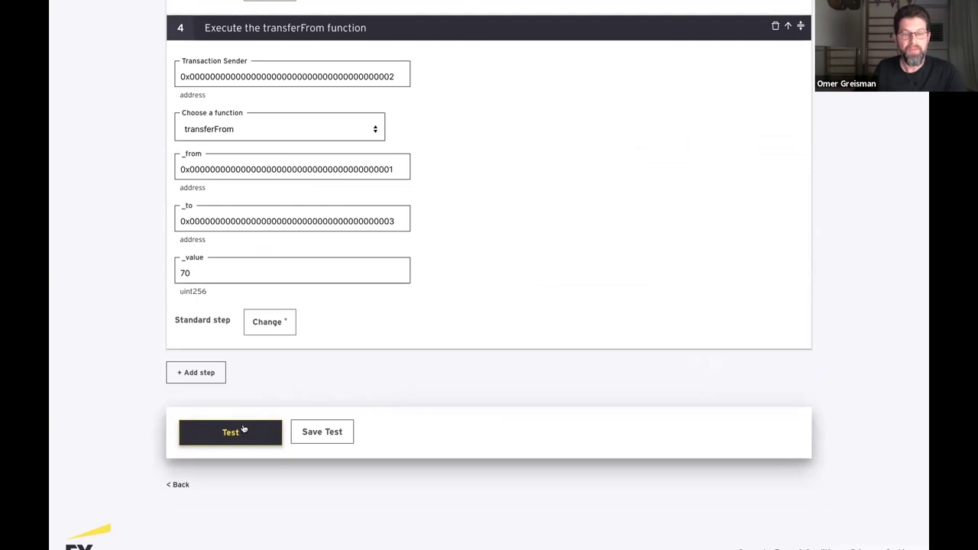
pyautogui.scroll(1, 243, 428)
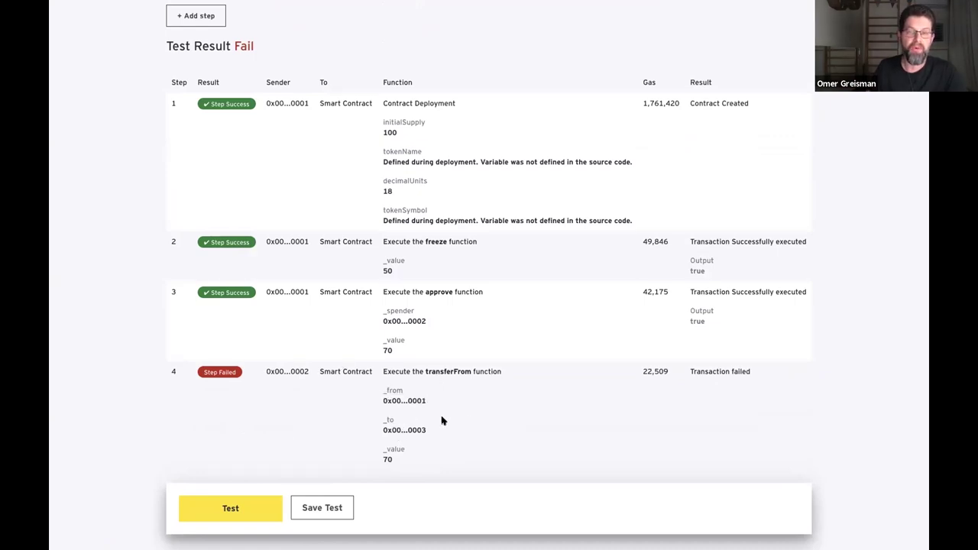
pyautogui.scroll(3, 442, 421)
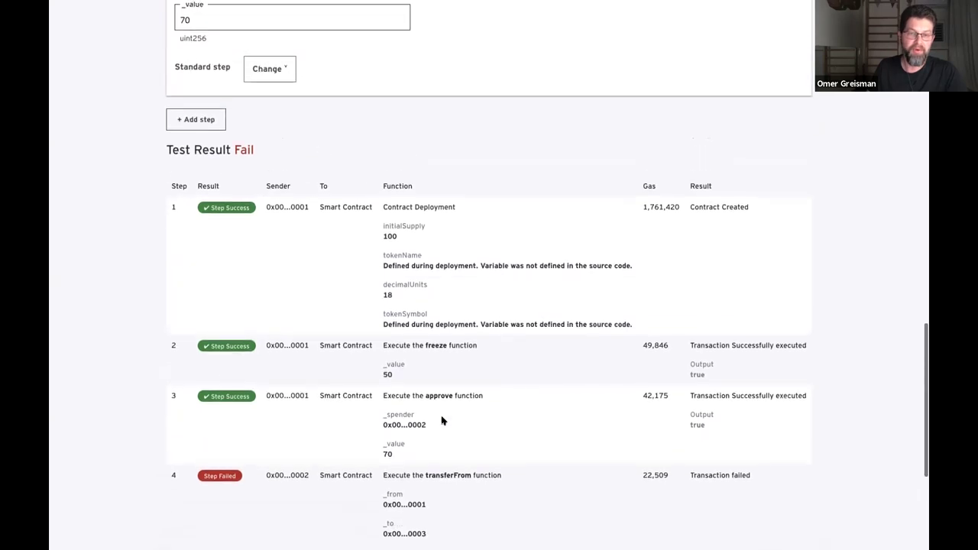
pyautogui.scroll(5, 442, 420)
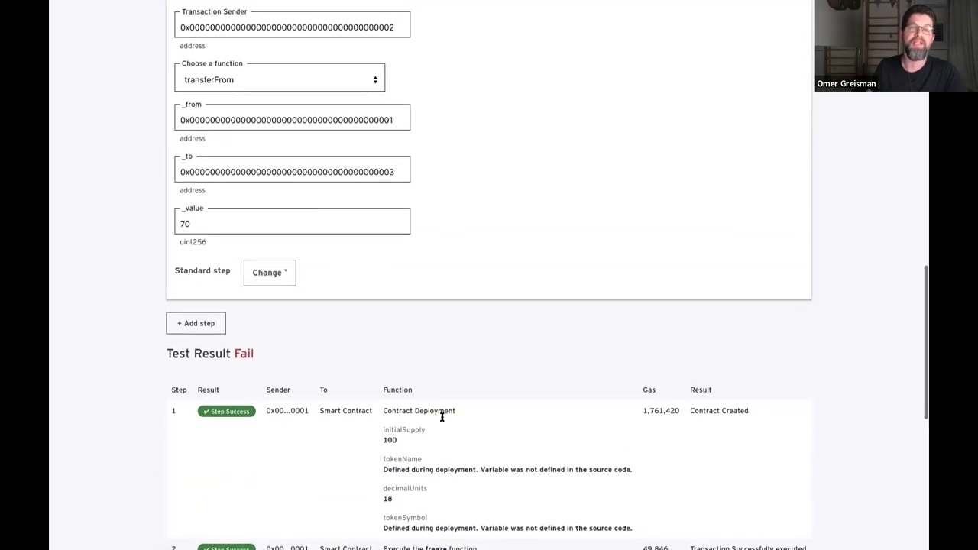
pyautogui.scroll(3, 442, 419)
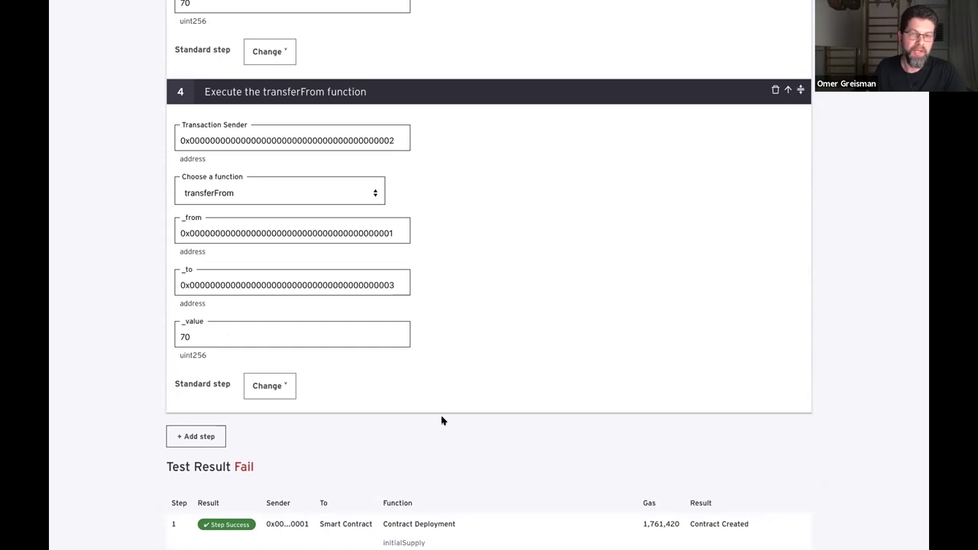
pyautogui.scroll(-4, 376, 444)
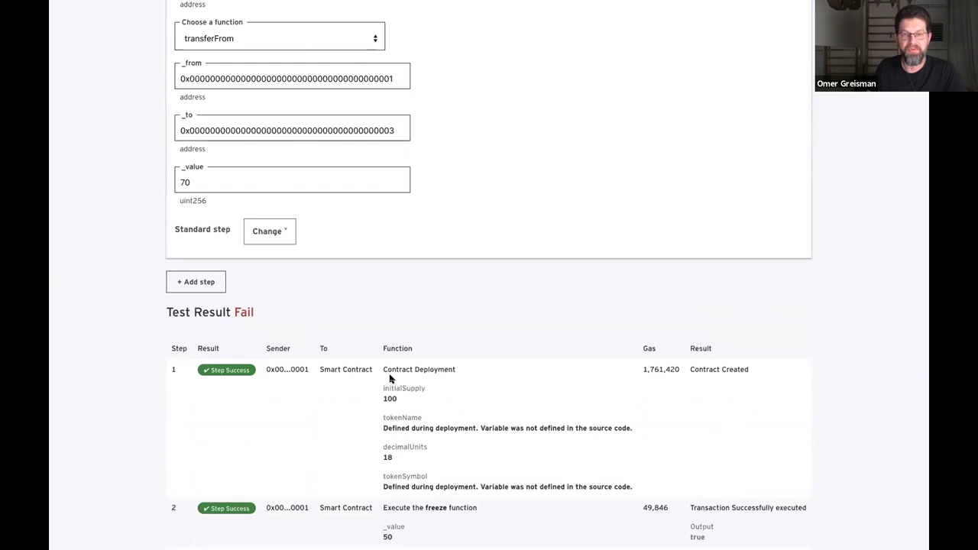
# Require the transferFrom step to throw an error and rerun the test to a Pass.
pyautogui.click(280, 237)
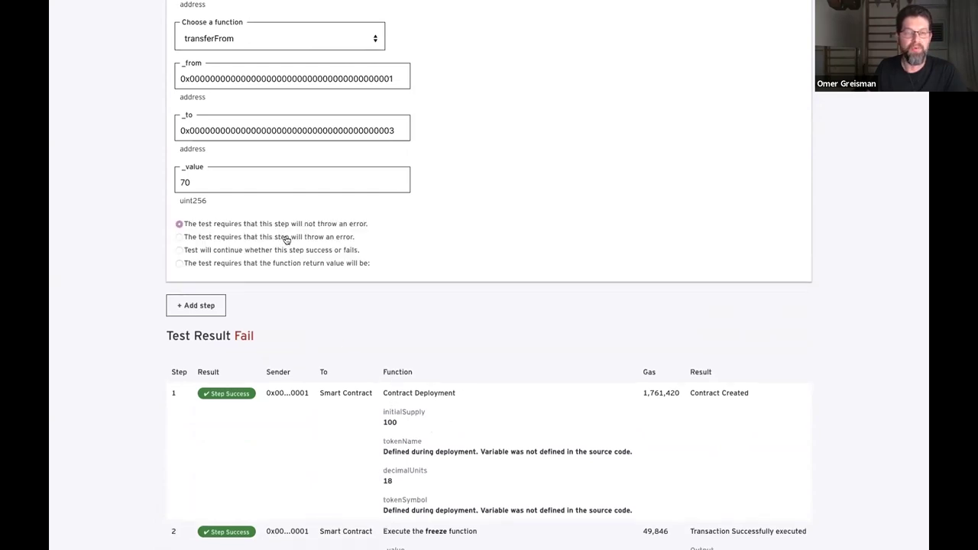
pyautogui.click(285, 237)
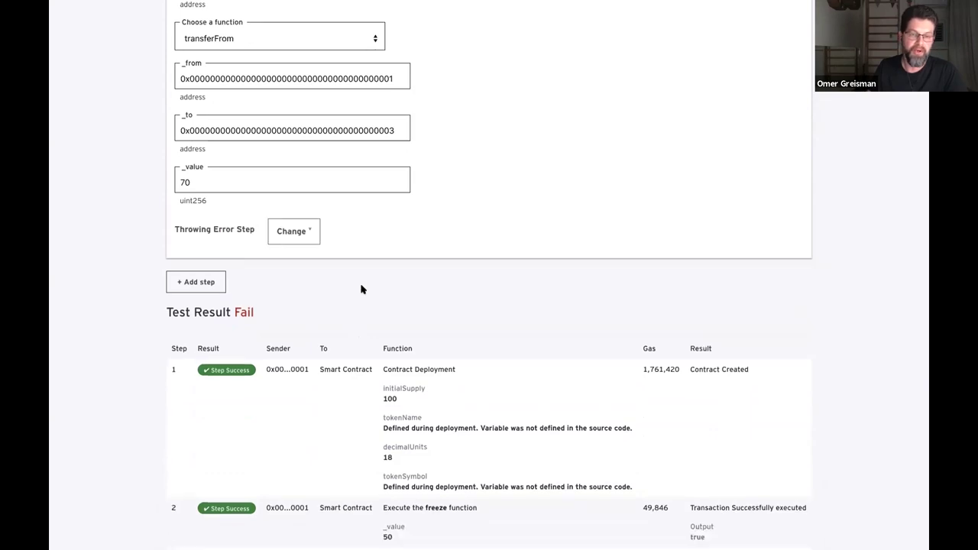
pyautogui.scroll(-5, 362, 288)
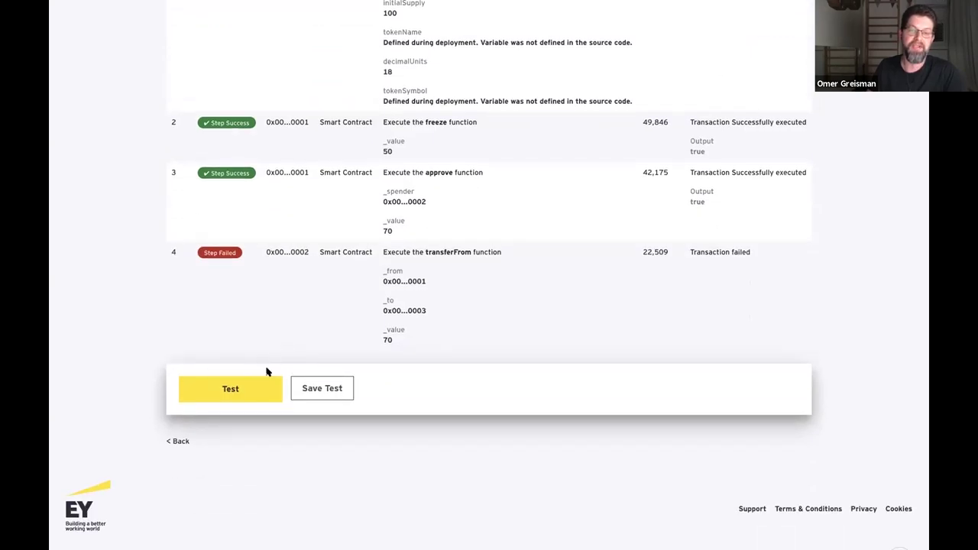
pyautogui.click(253, 388)
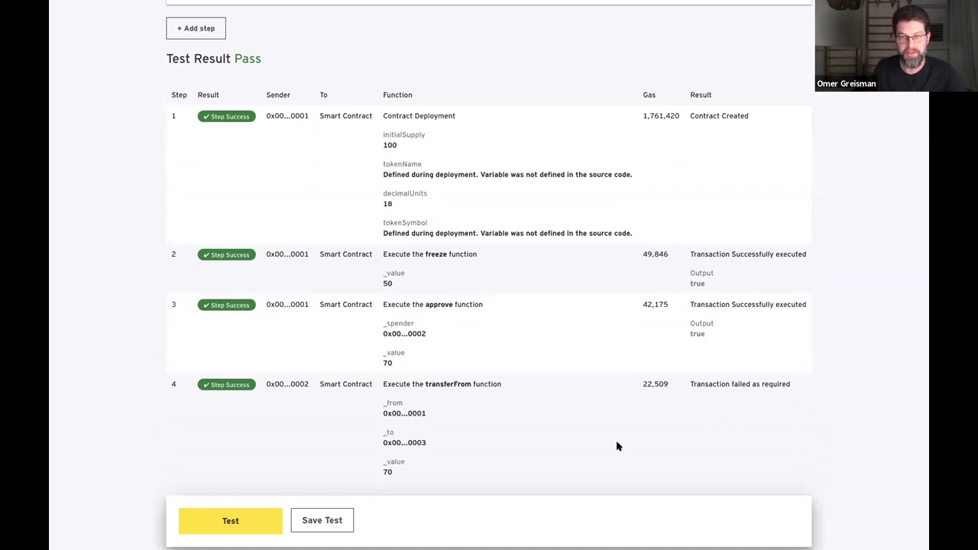
# Return to the scan results and view My Tests with 'Transfer allowance of frozen tokens'.
pyautogui.scroll(-1, 618, 447)
pyautogui.scroll(-1, 618, 447)
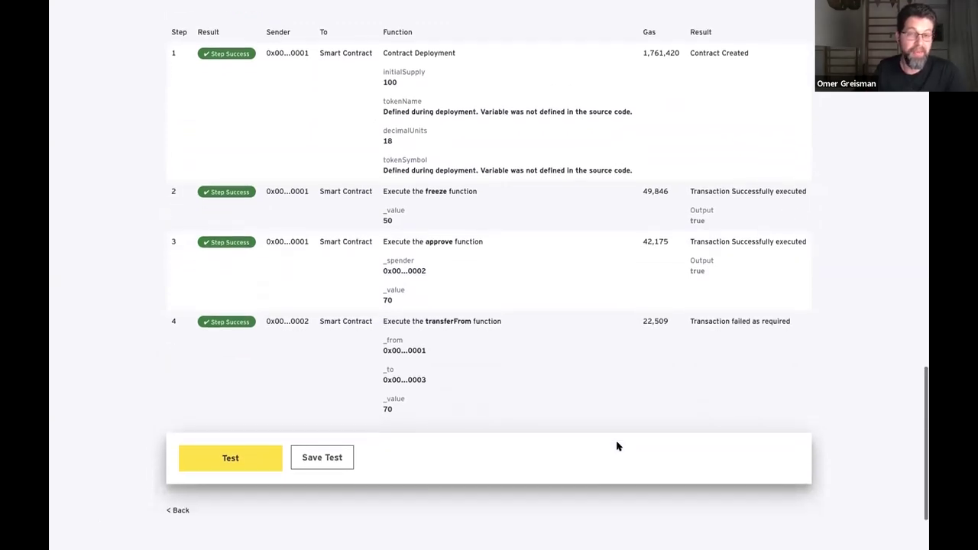
pyautogui.click(181, 511)
pyautogui.scroll(-7, 356, 520)
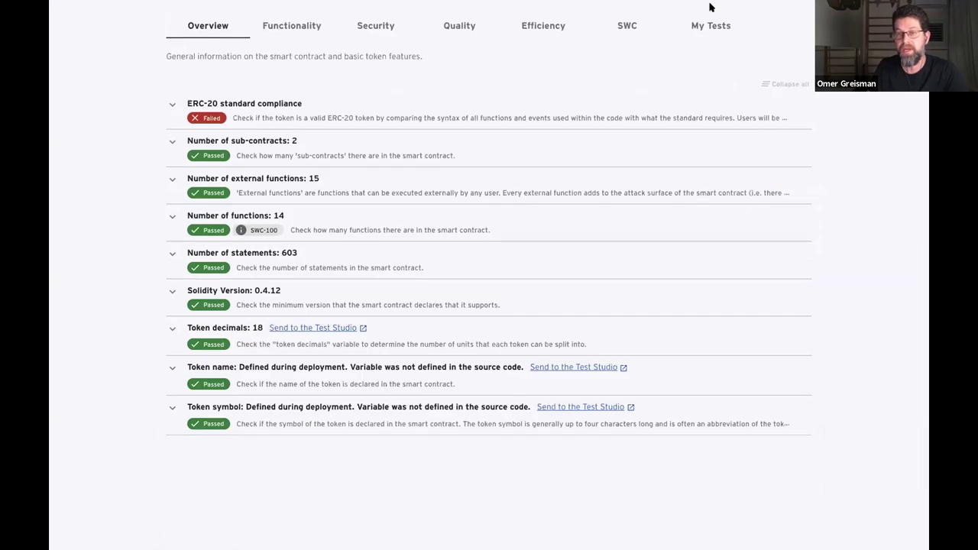
pyautogui.click(711, 30)
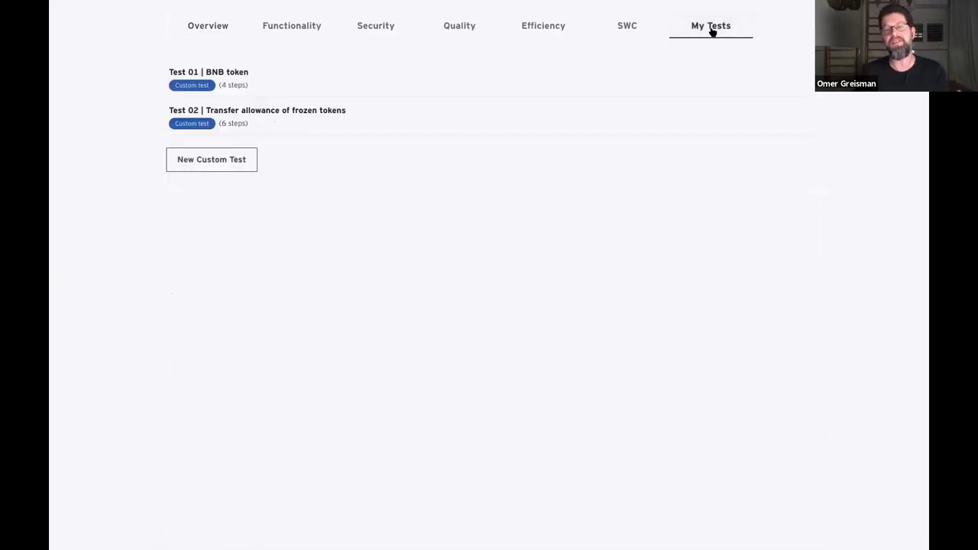
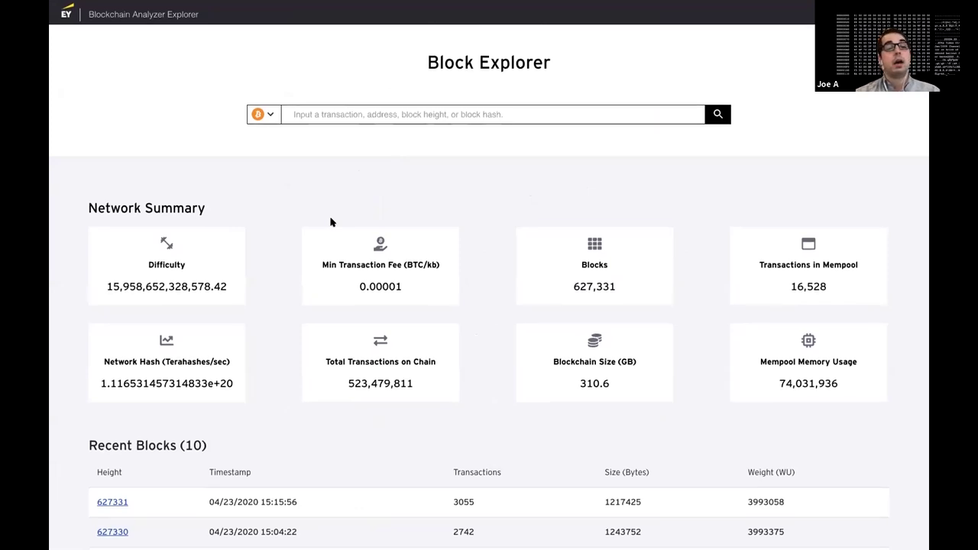
pyautogui.scroll(-3, 328, 225)
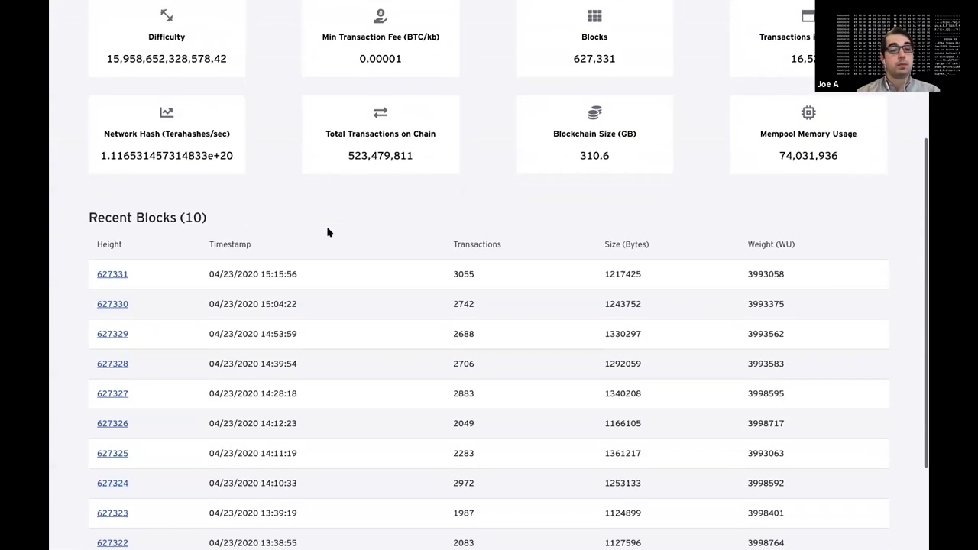
pyautogui.scroll(-1, 328, 233)
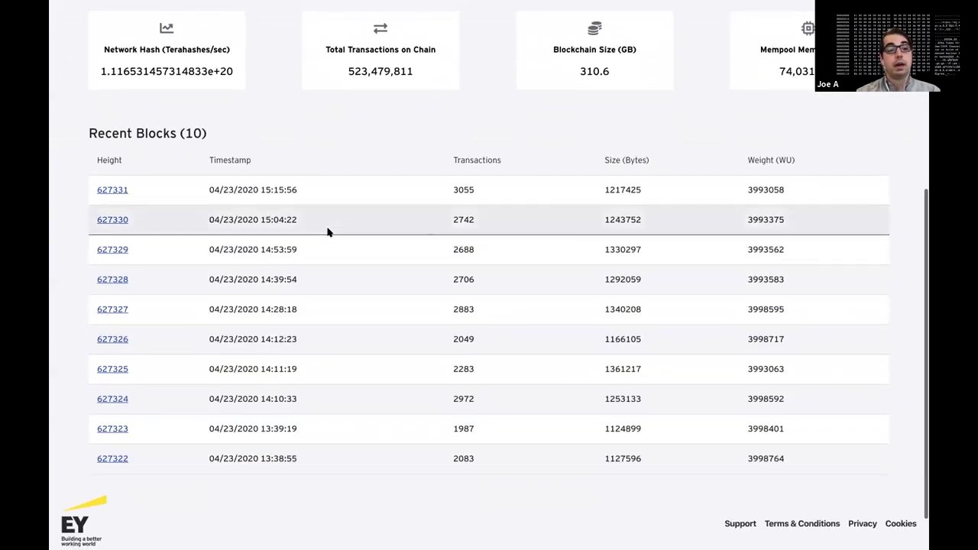
pyautogui.scroll(3, 329, 233)
pyautogui.scroll(1, 329, 233)
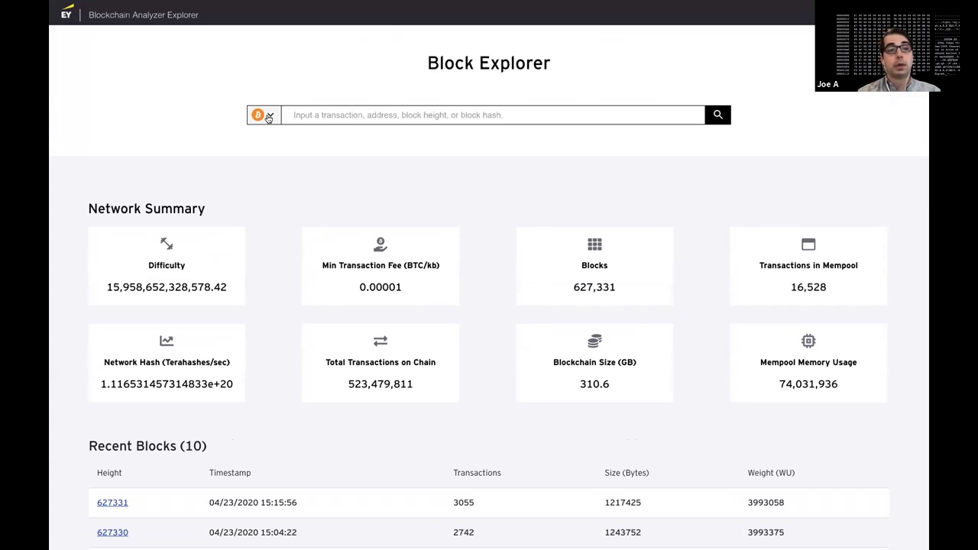
pyautogui.click(266, 116)
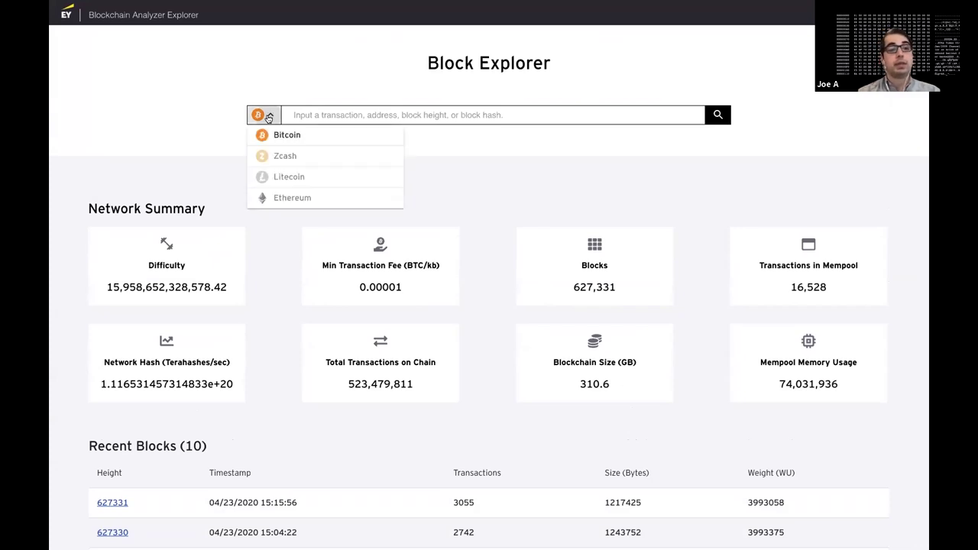
pyautogui.click(264, 116)
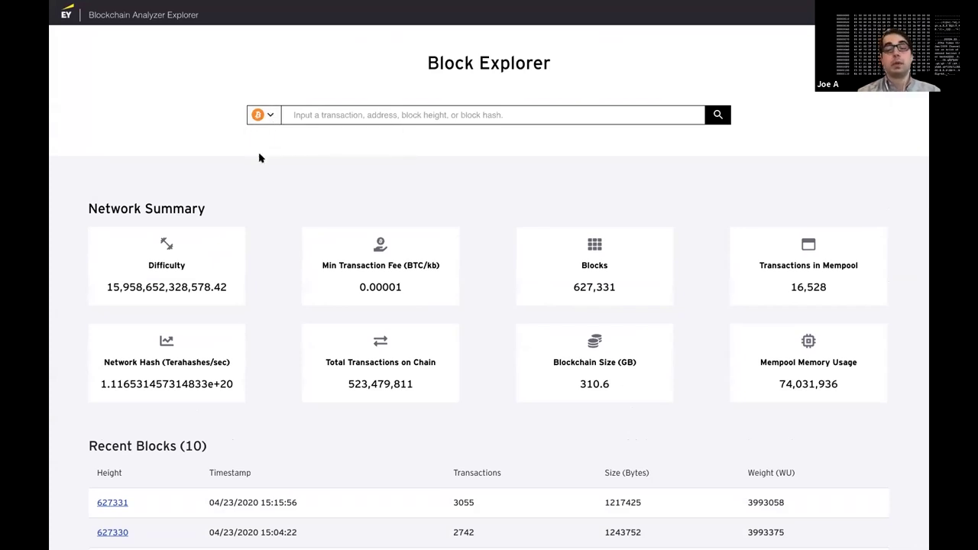
pyautogui.scroll(-1, 260, 158)
pyautogui.scroll(-1, 259, 158)
pyautogui.scroll(-3, 259, 159)
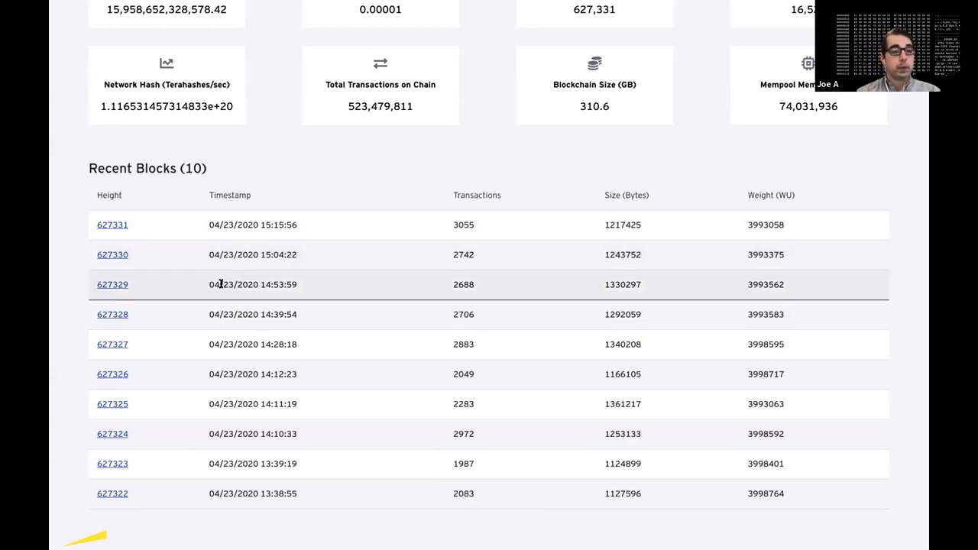
# Open block 627329 from Recent Blocks and review its summary.
pyautogui.click(115, 285)
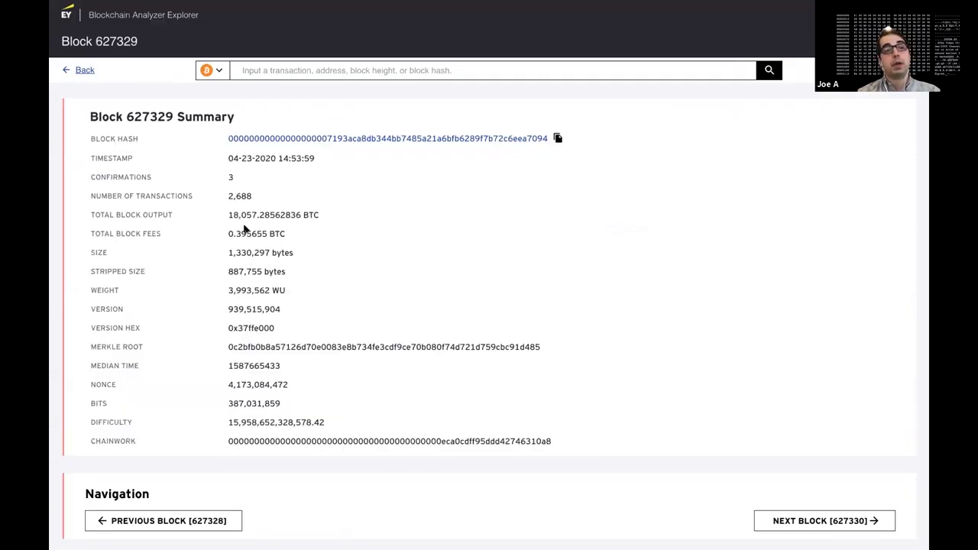
pyautogui.scroll(-1, 214, 221)
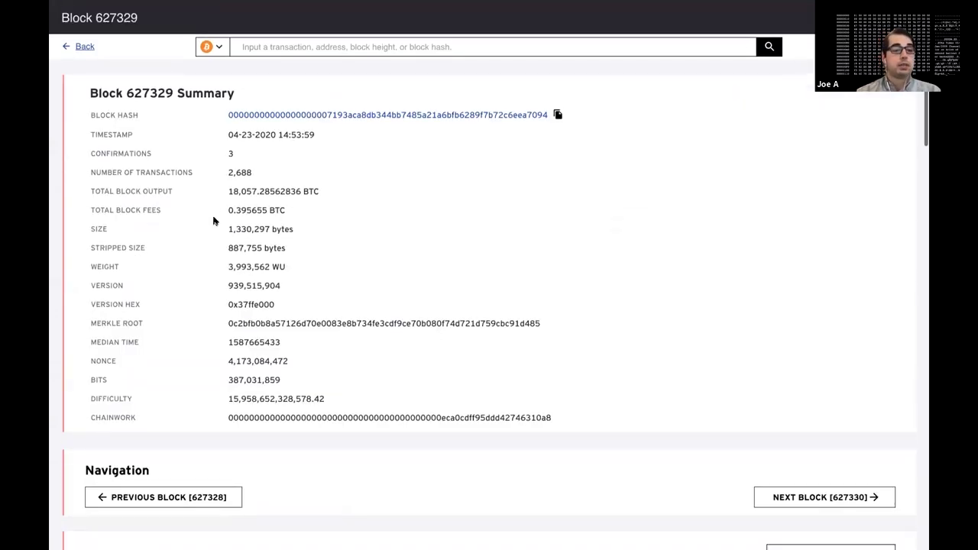
pyautogui.scroll(1, 214, 221)
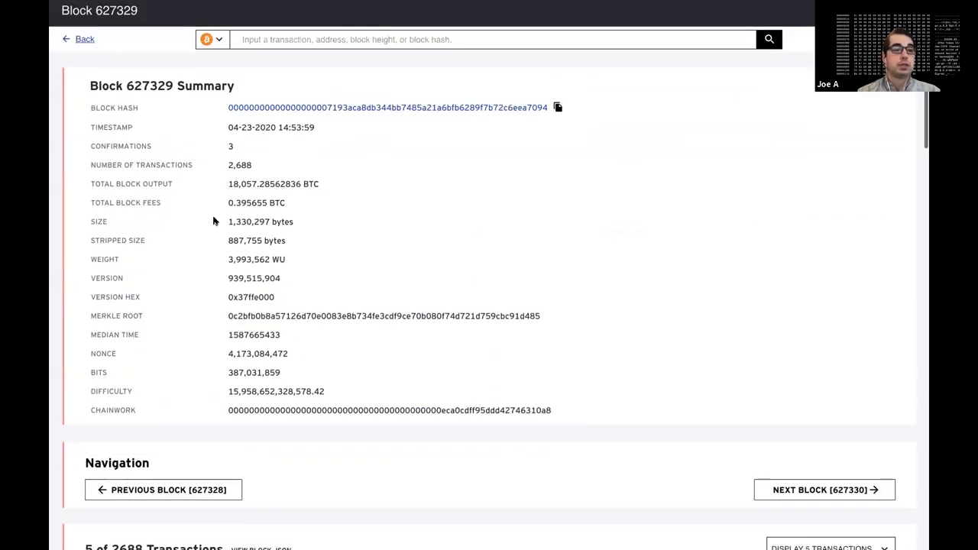
pyautogui.scroll(-2, 214, 220)
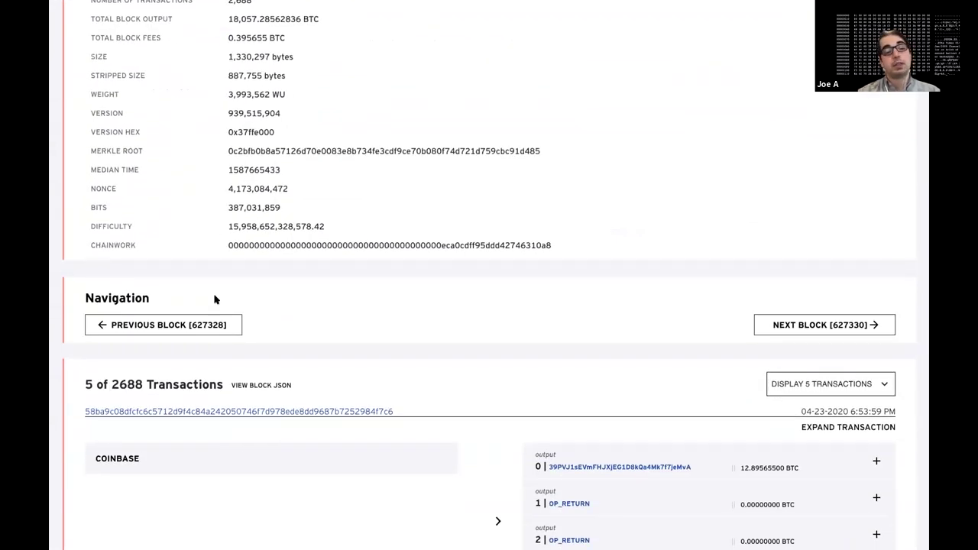
pyautogui.scroll(1, 214, 300)
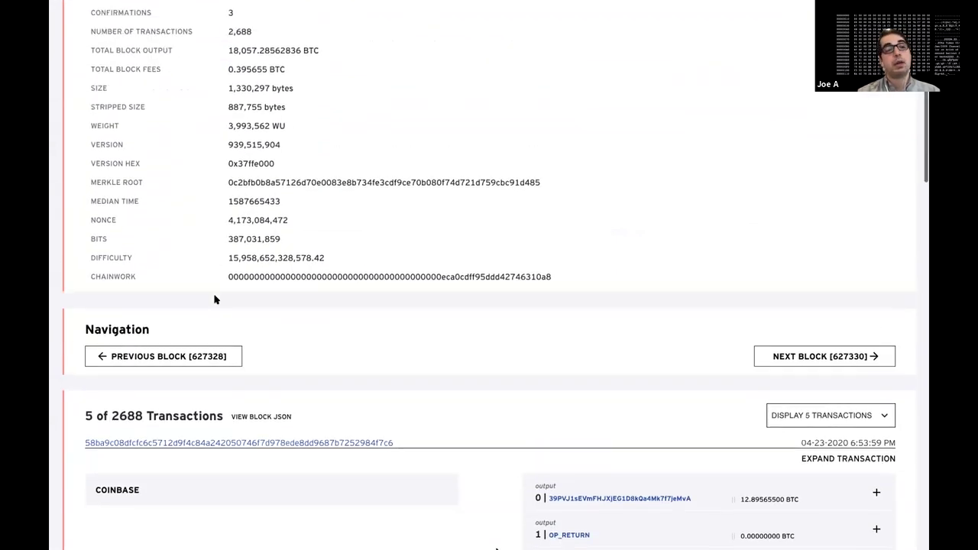
# Step to the previous block 627328, then return to block 627329.
pyautogui.click(183, 358)
pyautogui.click(826, 358)
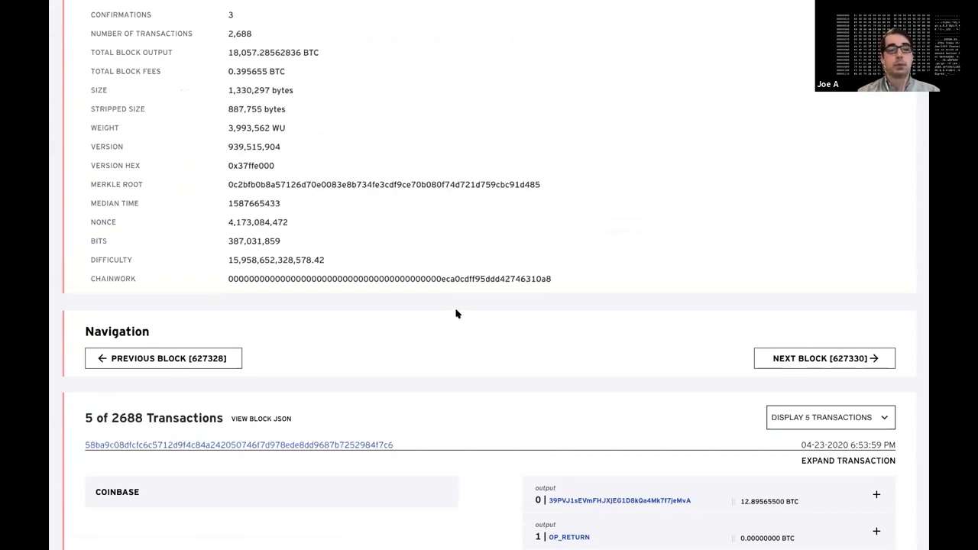
pyautogui.scroll(2, 456, 313)
pyautogui.scroll(1, 456, 314)
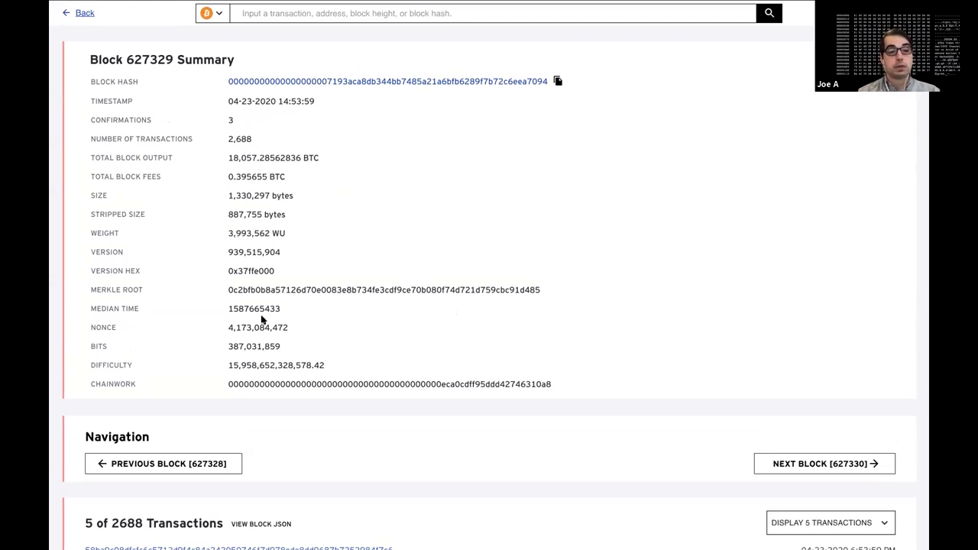
# Toggle script details for outputs 2 and 5, then show details for every input and output.
pyautogui.scroll(-6, 261, 319)
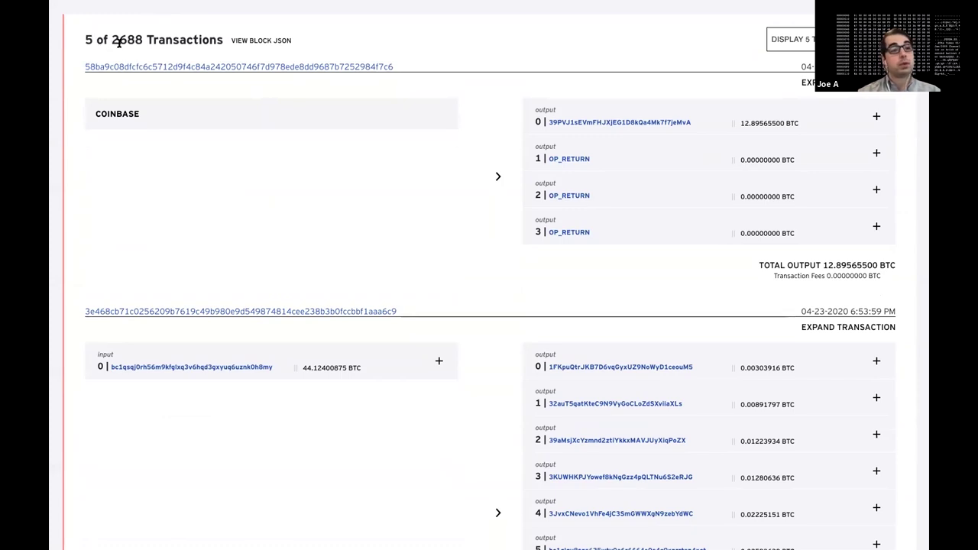
pyautogui.scroll(-3, 286, 178)
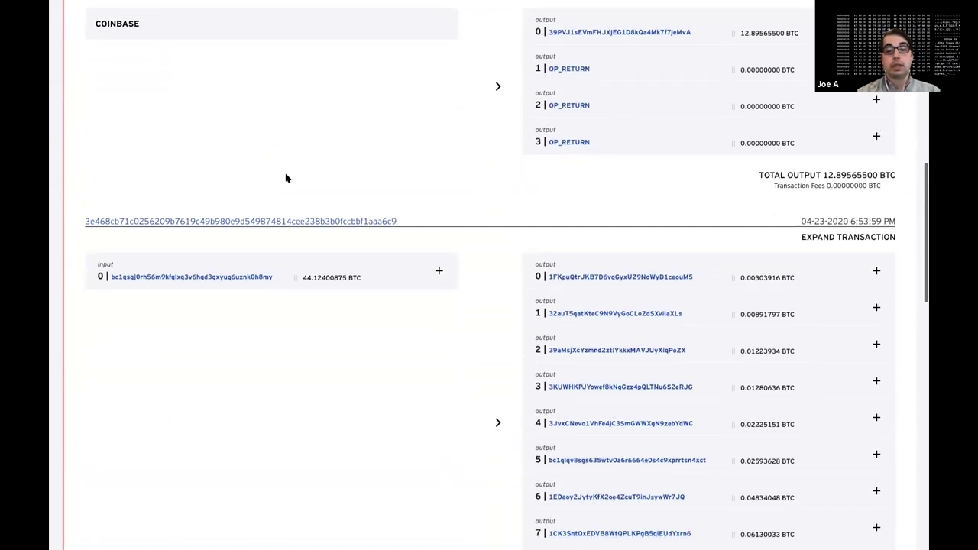
pyautogui.scroll(-1, 286, 178)
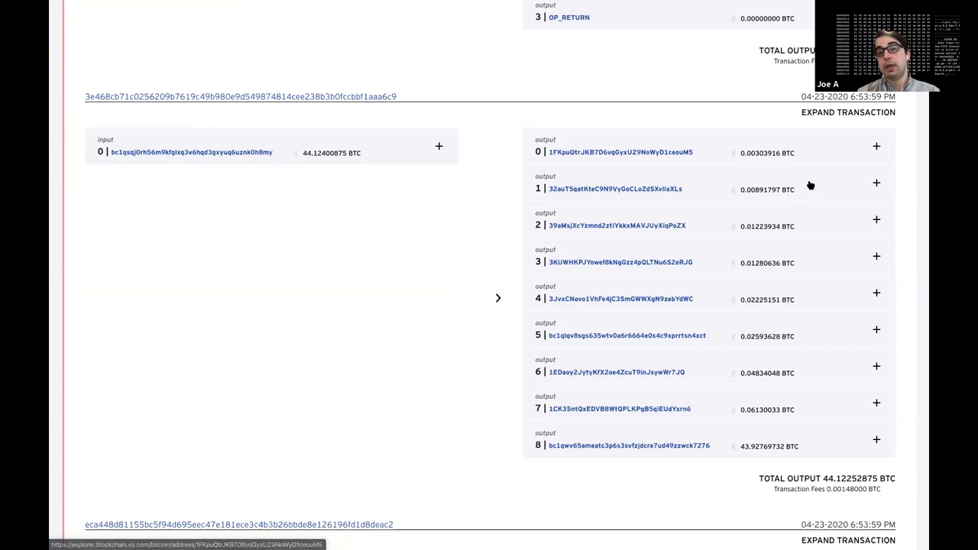
pyautogui.click(877, 221)
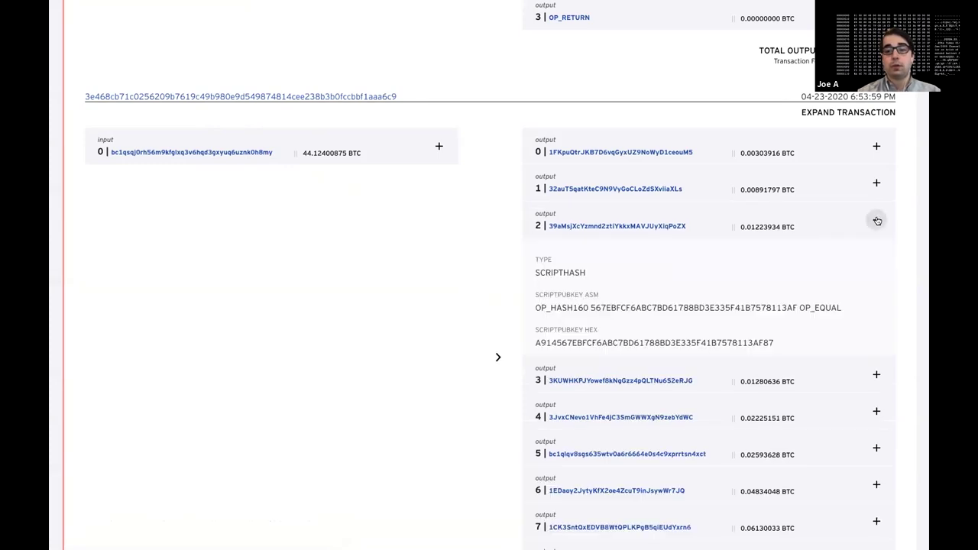
pyautogui.click(878, 221)
pyautogui.click(878, 332)
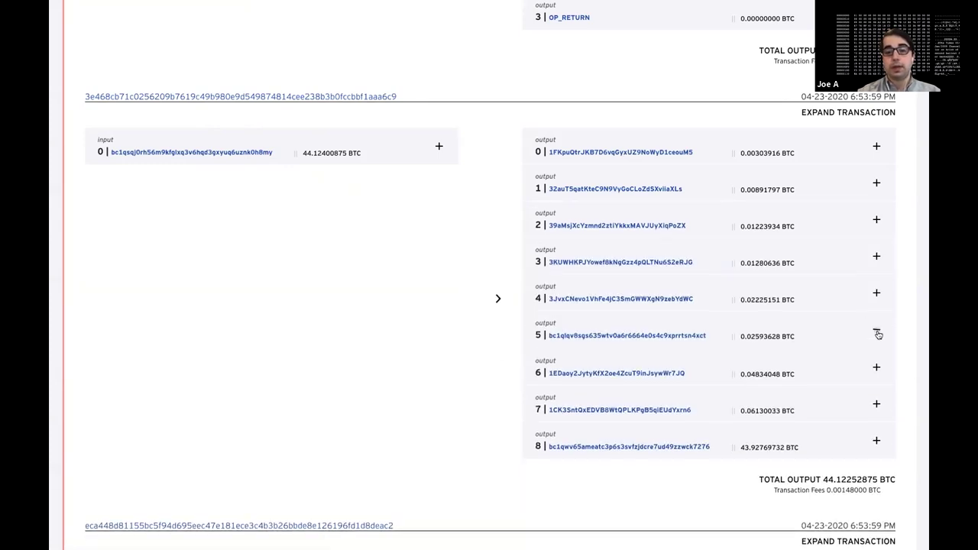
pyautogui.click(877, 334)
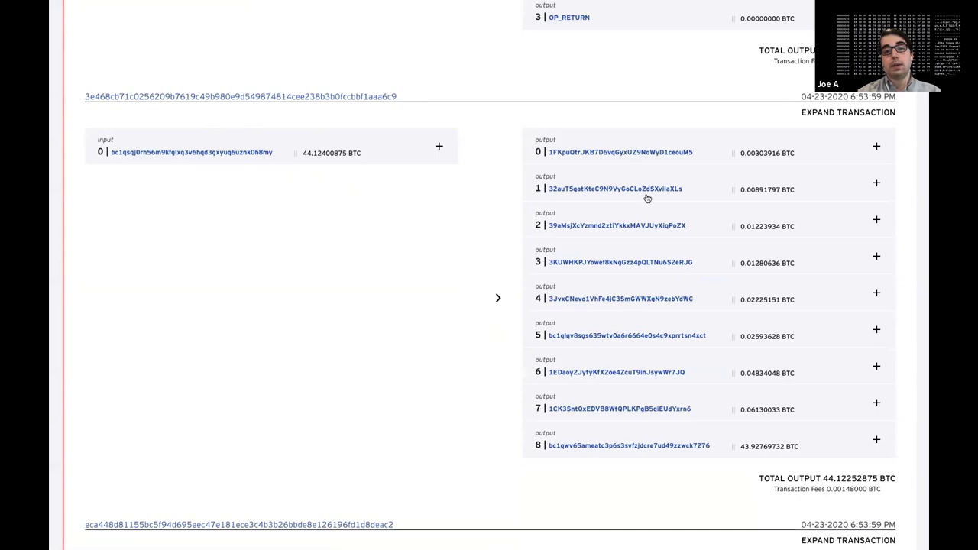
pyautogui.click(843, 113)
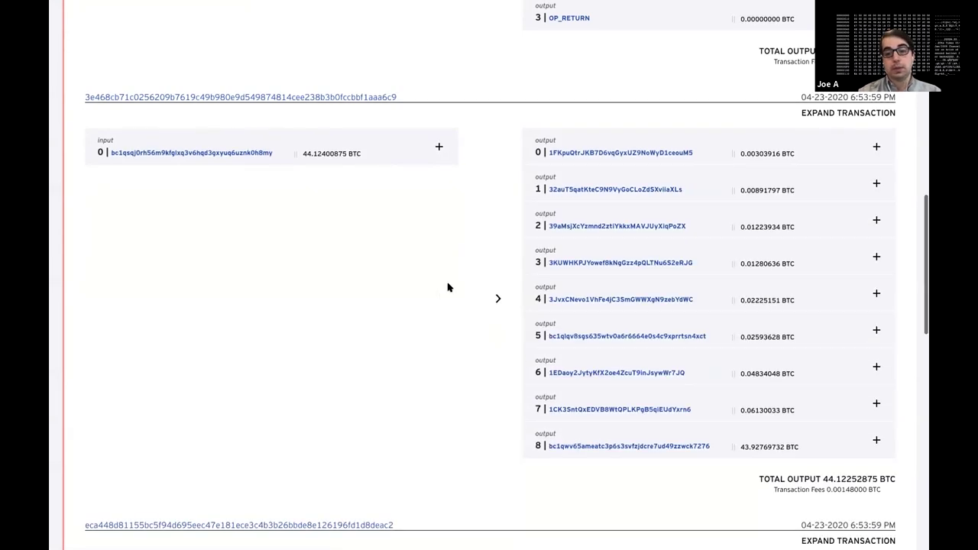
pyautogui.scroll(5, 448, 287)
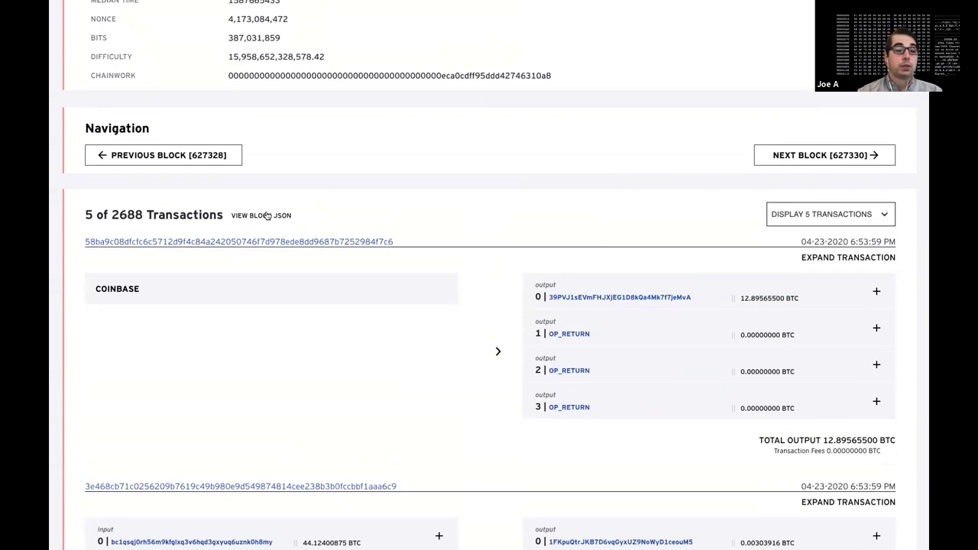
pyautogui.click(264, 216)
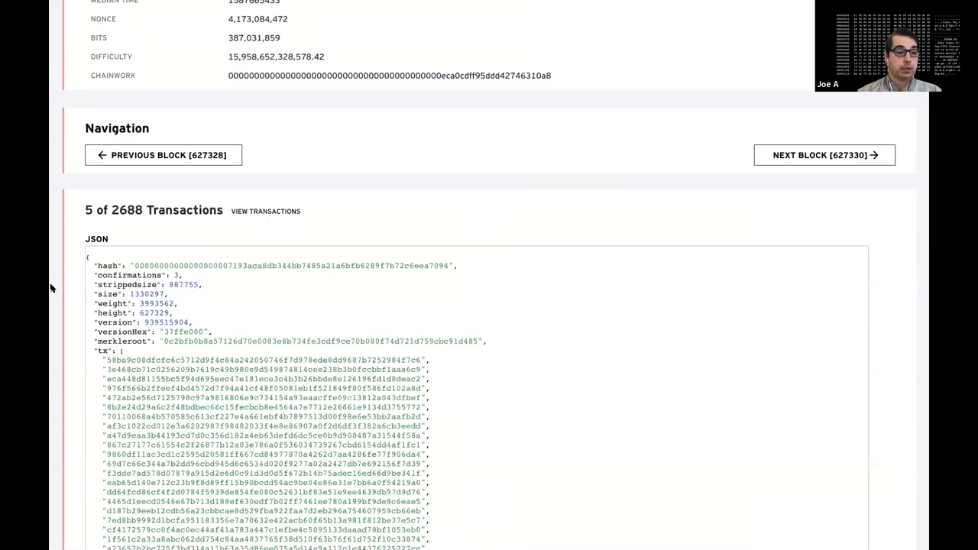
pyautogui.scroll(-2, 74, 295)
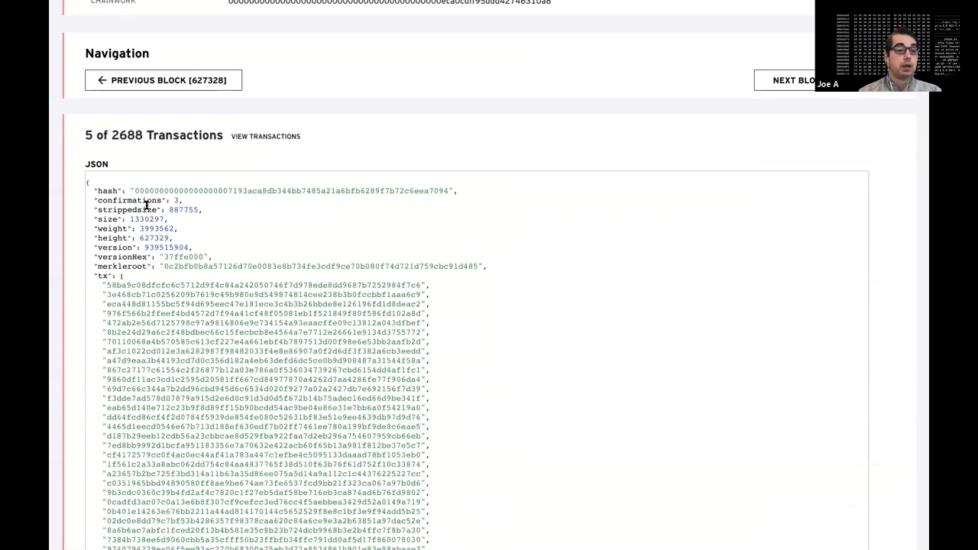
pyautogui.click(265, 137)
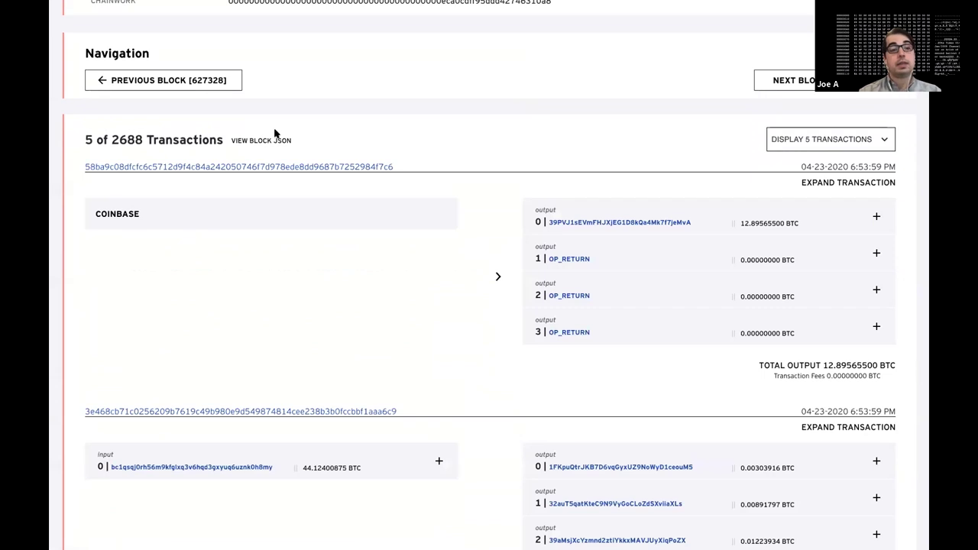
pyautogui.scroll(2, 271, 135)
pyautogui.scroll(3, 275, 133)
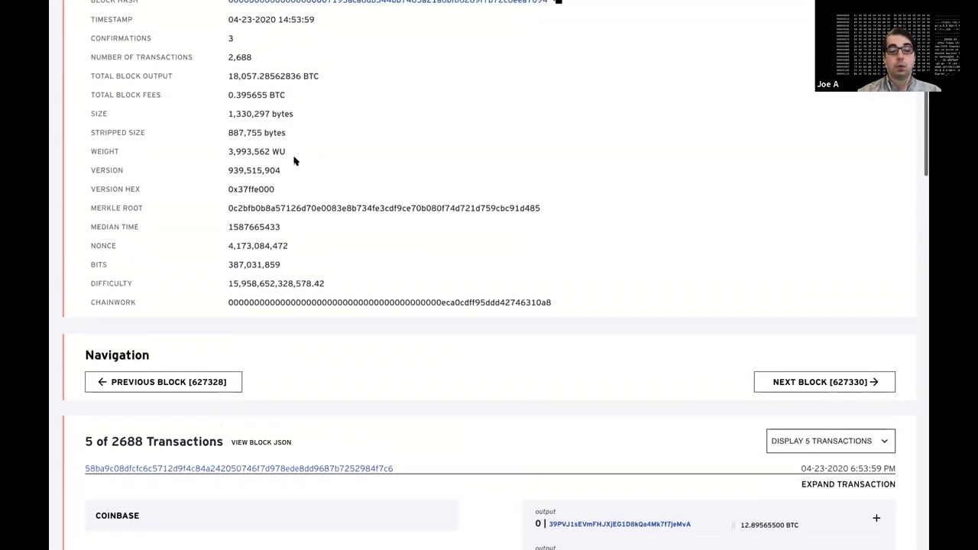
pyautogui.scroll(-3, 565, 303)
pyautogui.scroll(-1, 581, 355)
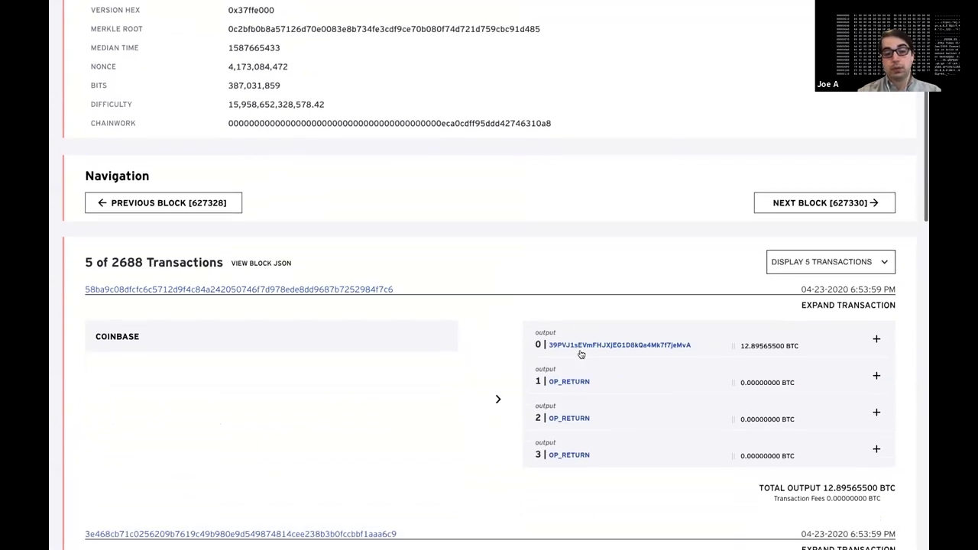
pyautogui.scroll(-4, 403, 358)
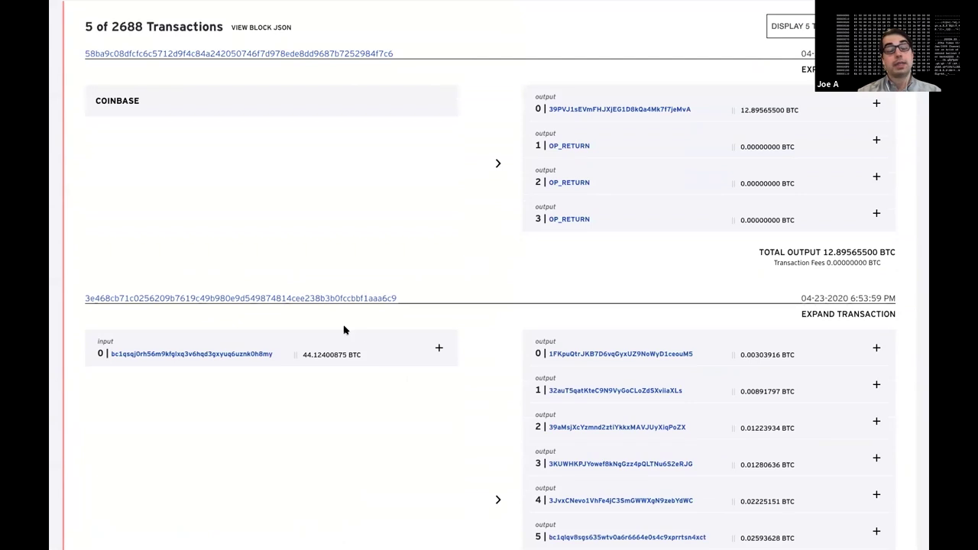
pyautogui.scroll(10, 346, 331)
# Search for the copied Bitcoin address to bring up its Address page.
pyautogui.click(339, 72)
pyautogui.press('Return')
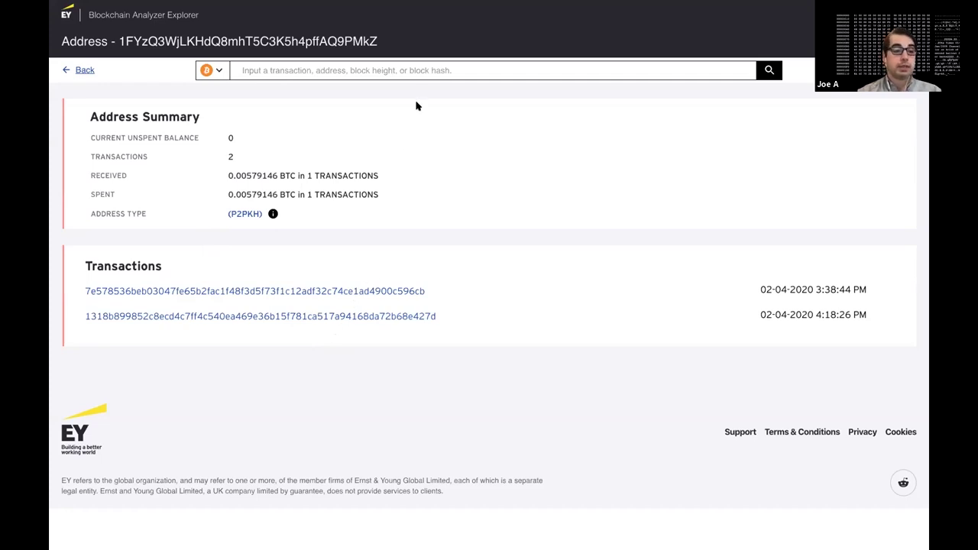
# Search for the copied transaction hash beginning a1075db55d….
pyautogui.click(424, 65)
pyautogui.write('a1075db55d416d3ca199f55b6084e2115b9345e16c5cf302fc80e9d5fbf5d48d')
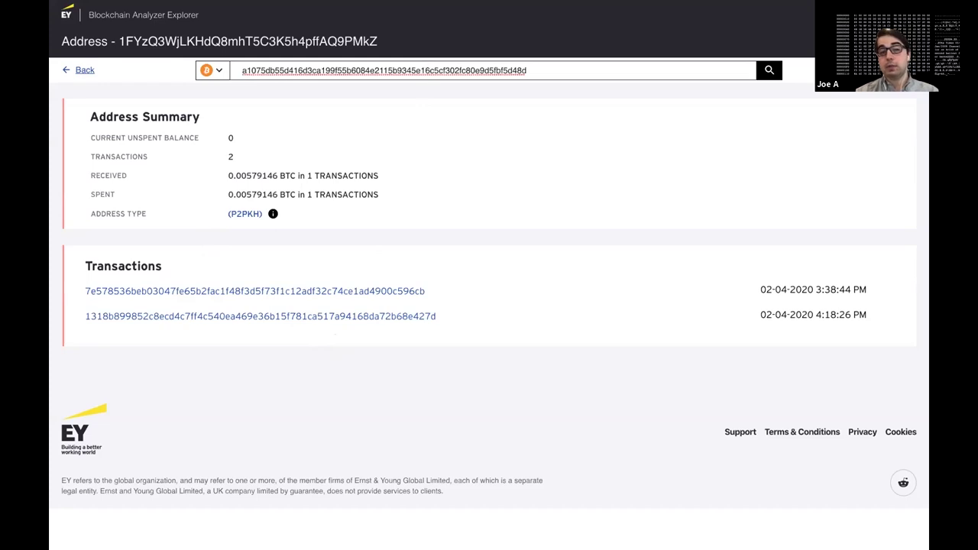
pyautogui.press('Return')
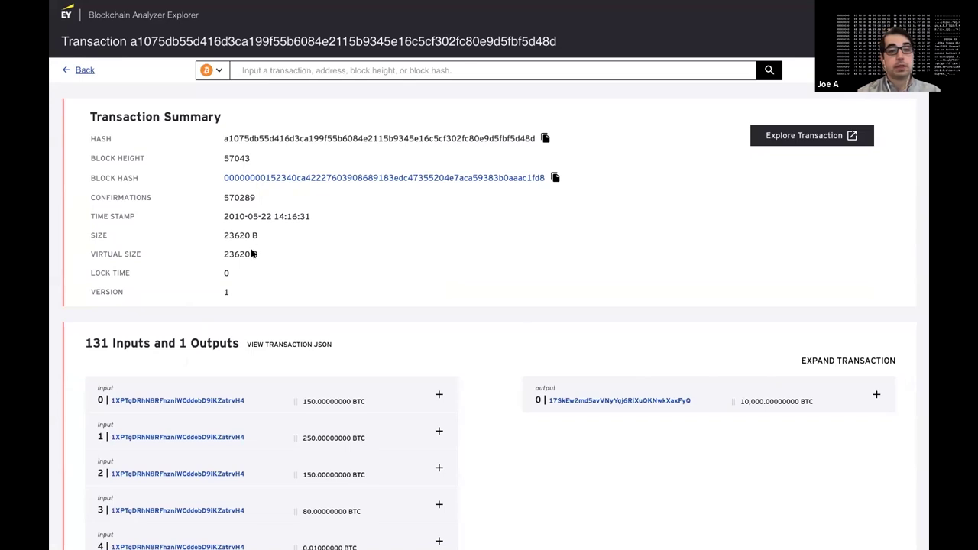
# Page through the inputs to 20–29 and 30–39, then back to the first ten.
pyautogui.scroll(-3, 256, 250)
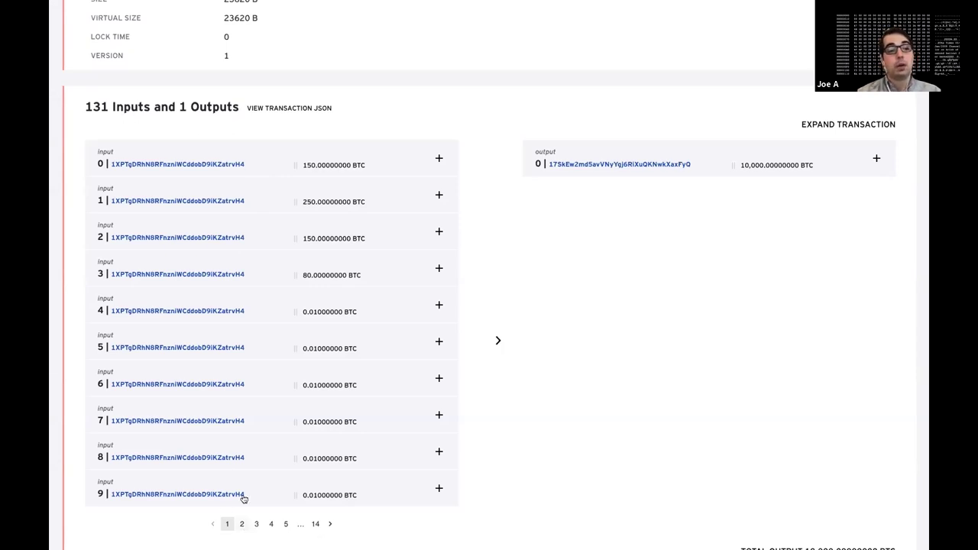
pyautogui.click(253, 524)
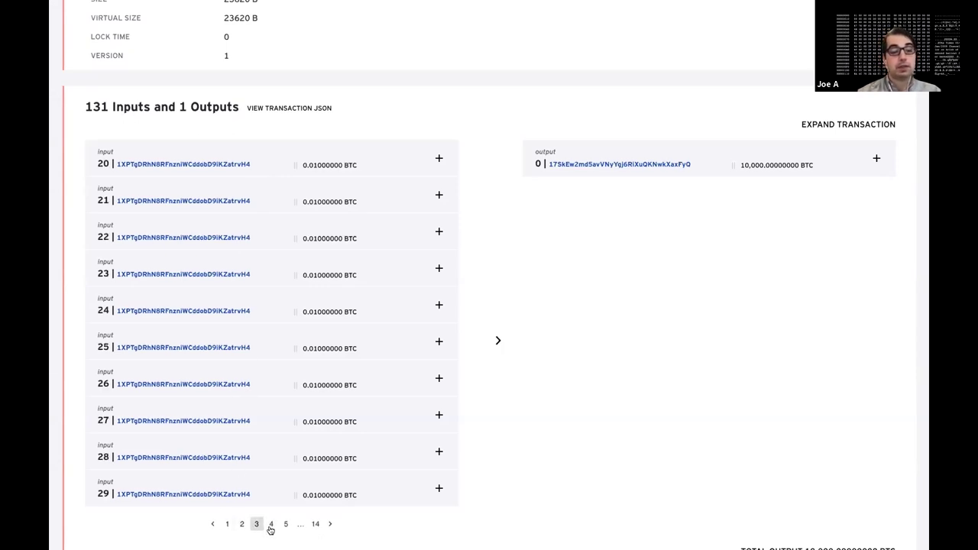
pyautogui.click(271, 524)
pyautogui.click(227, 524)
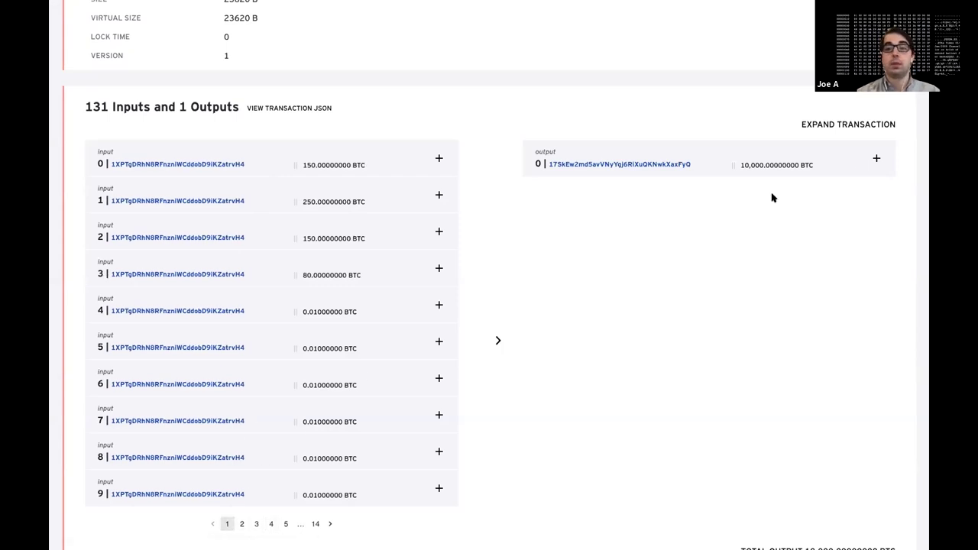
# Expand script details of output 0 and input 5, toggle full details, and show raw JSON.
pyautogui.click(877, 159)
pyautogui.click(438, 342)
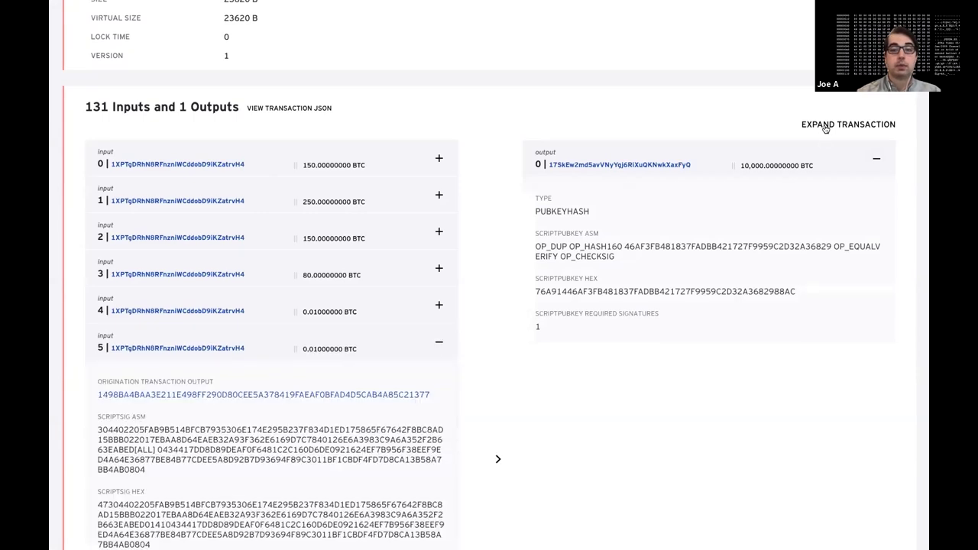
pyautogui.click(826, 125)
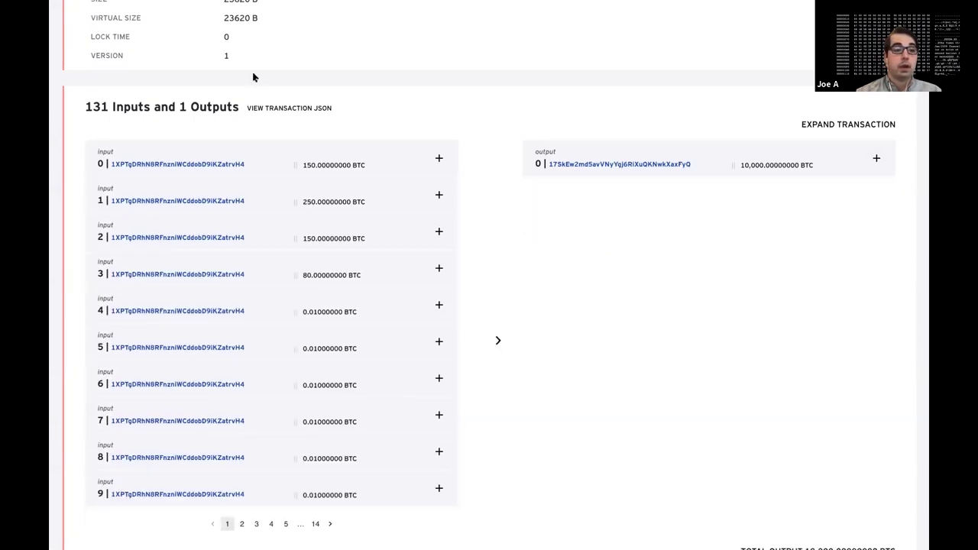
pyautogui.click(269, 108)
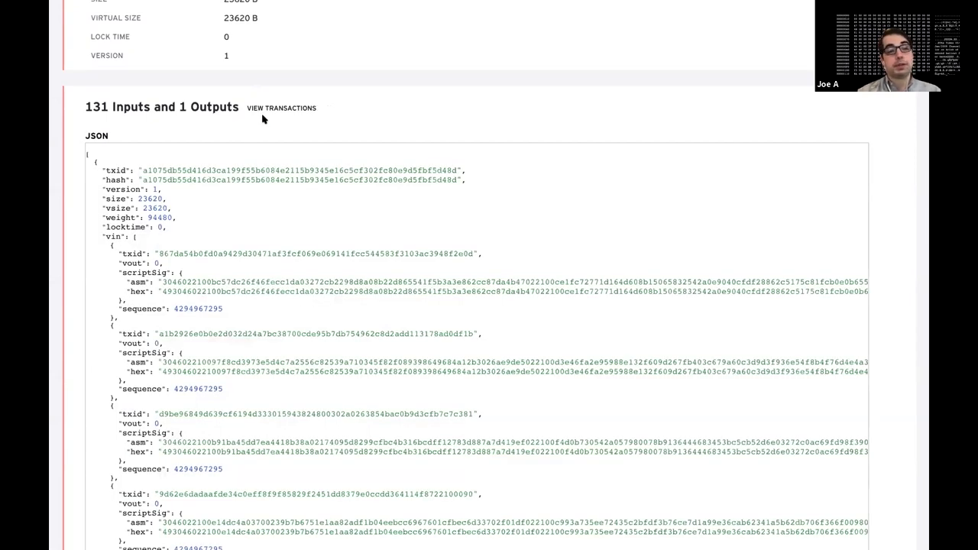
# Scroll through the JSON, then switch back to the inputs and outputs list view.
pyautogui.scroll(-1, 262, 119)
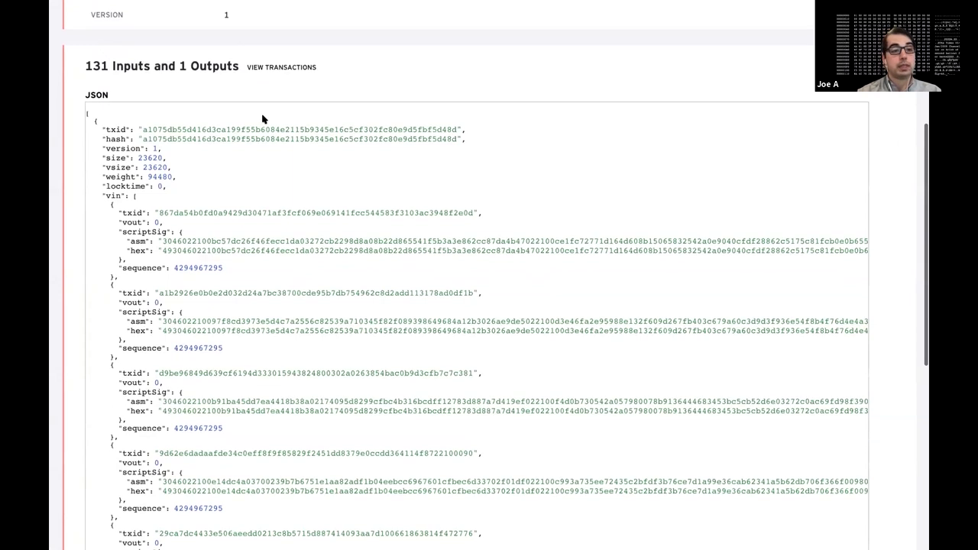
pyautogui.scroll(-3, 262, 118)
pyautogui.scroll(5, 262, 118)
pyautogui.scroll(-1, 262, 119)
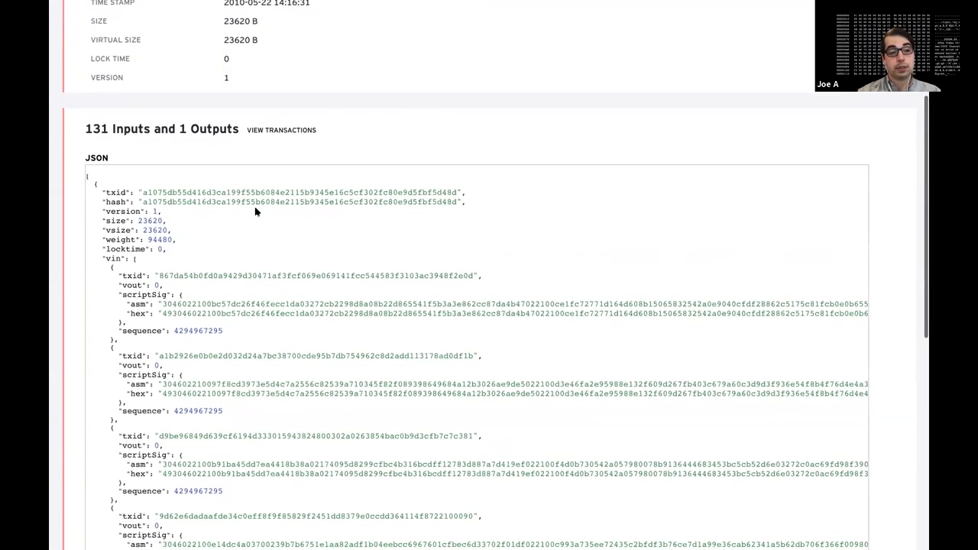
pyautogui.click(293, 131)
pyautogui.scroll(5, 297, 133)
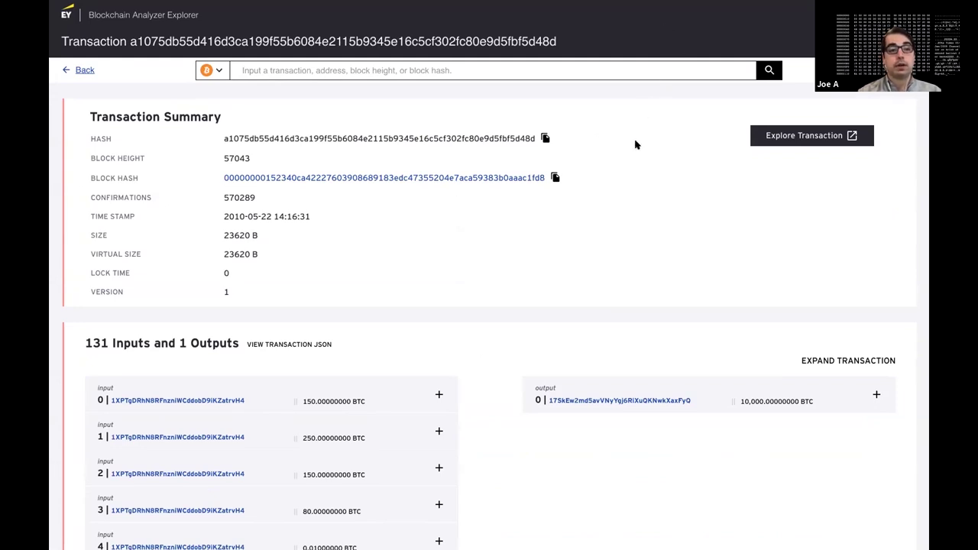
# Launch Explore Transaction and select the central transaction node to see its details.
pyautogui.click(800, 135)
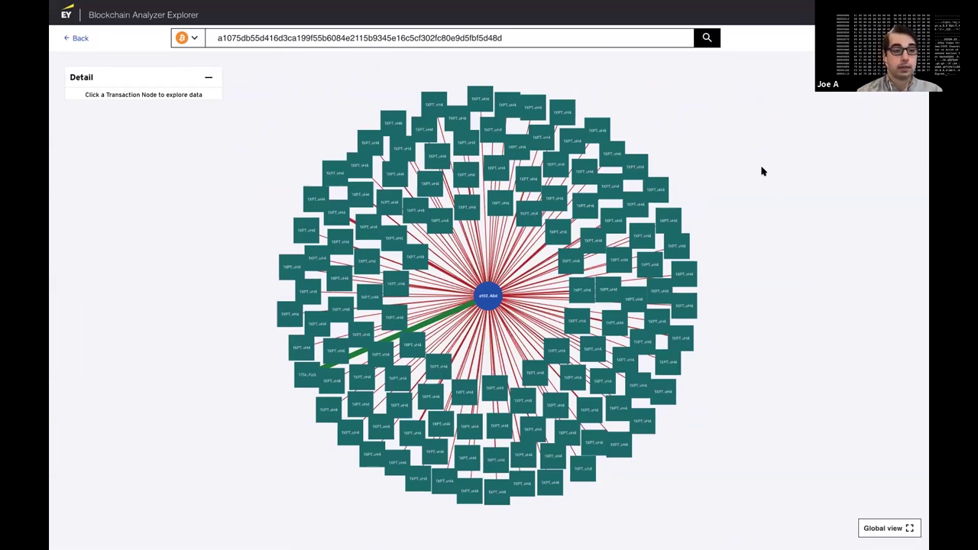
pyautogui.click(491, 303)
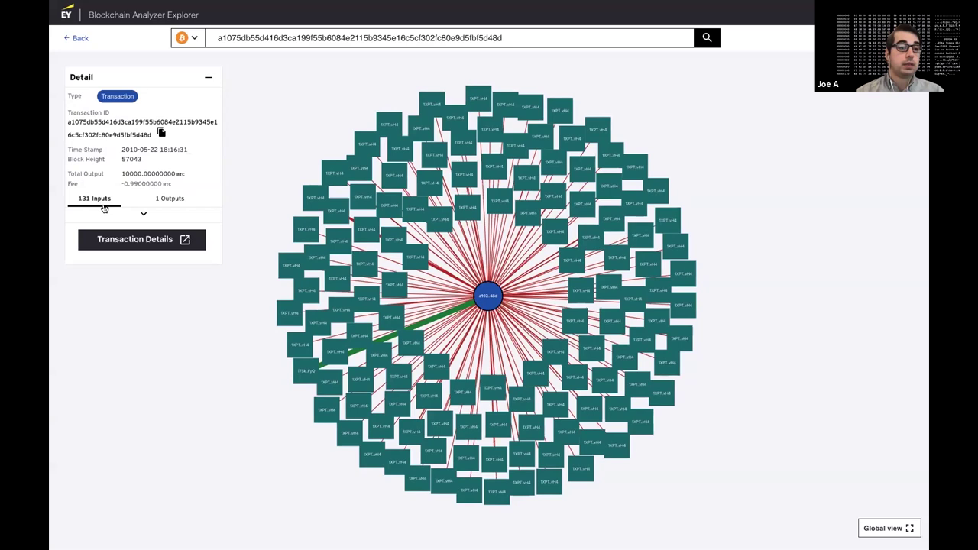
# Review the 131 inputs totalling 10000.99 BTC, then switch to the 1 Outputs tab.
pyautogui.click(149, 214)
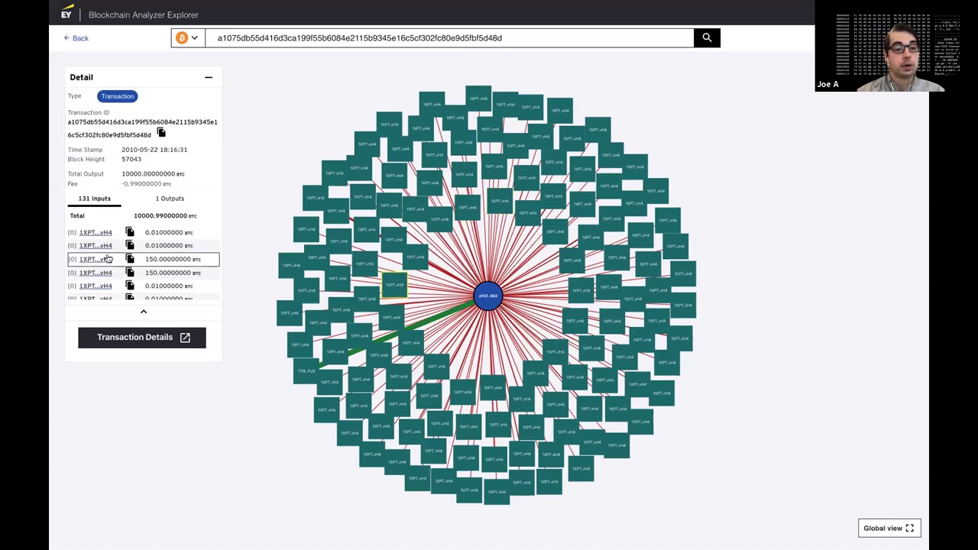
pyautogui.scroll(-5, 109, 252)
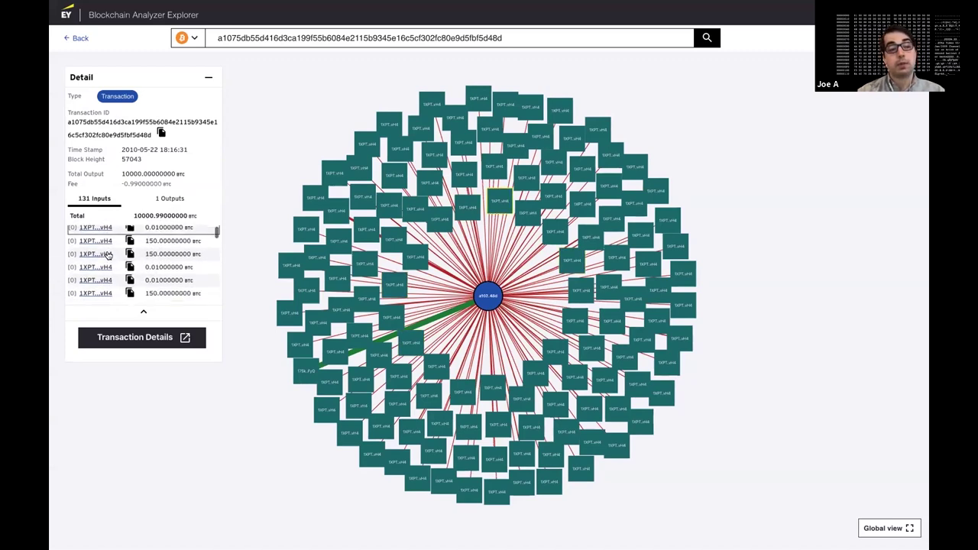
pyautogui.scroll(-5, 112, 277)
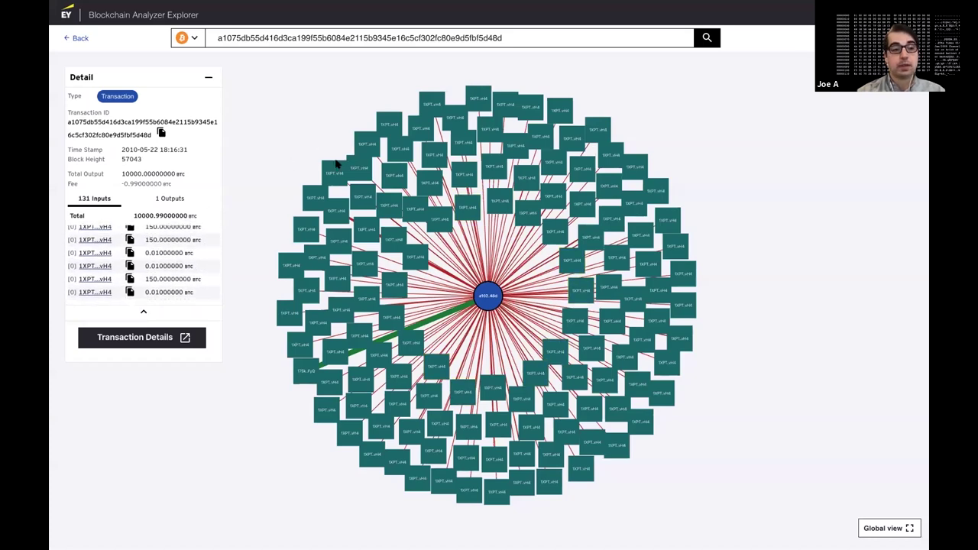
pyautogui.click(171, 200)
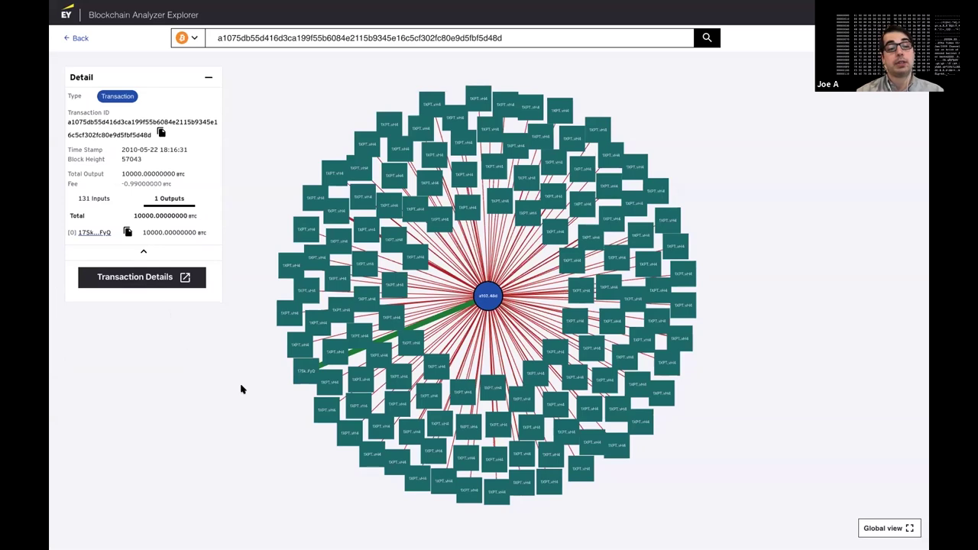
# Inspect address 17Sk…FyQ, received in block 57043 and spent in 57044, then expand it.
pyautogui.click(302, 375)
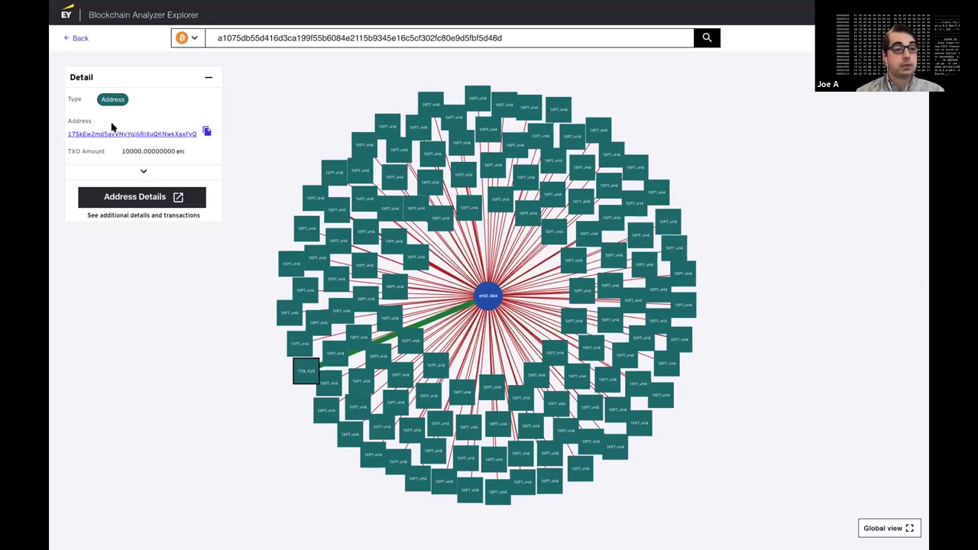
pyautogui.click(141, 174)
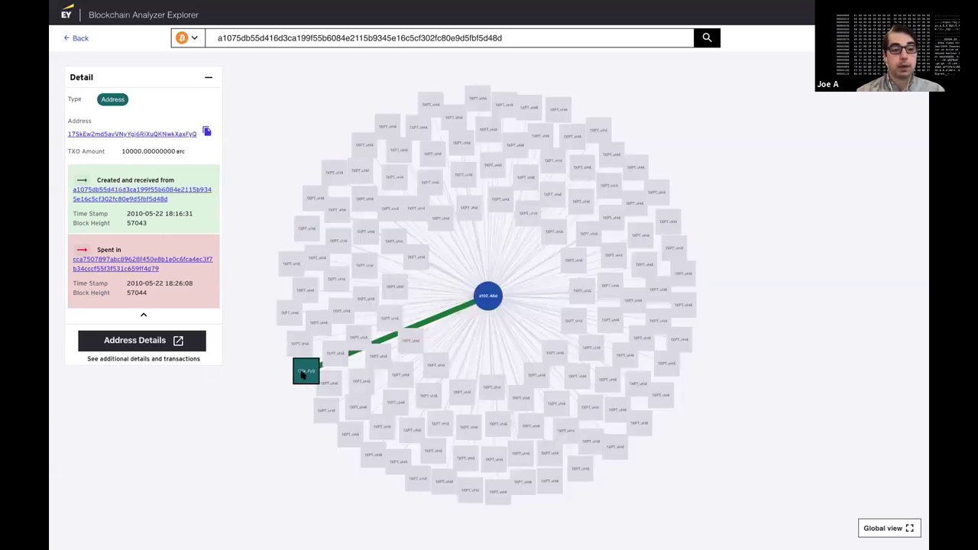
pyautogui.click(303, 373)
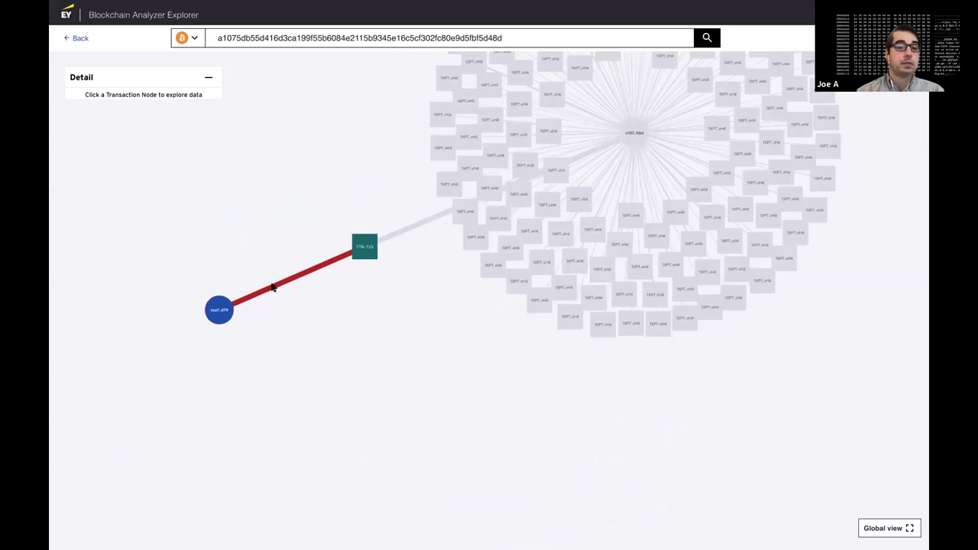
# Expand successive transaction and address nodes down the chain, then pan back to the main cluster.
pyautogui.click(220, 311)
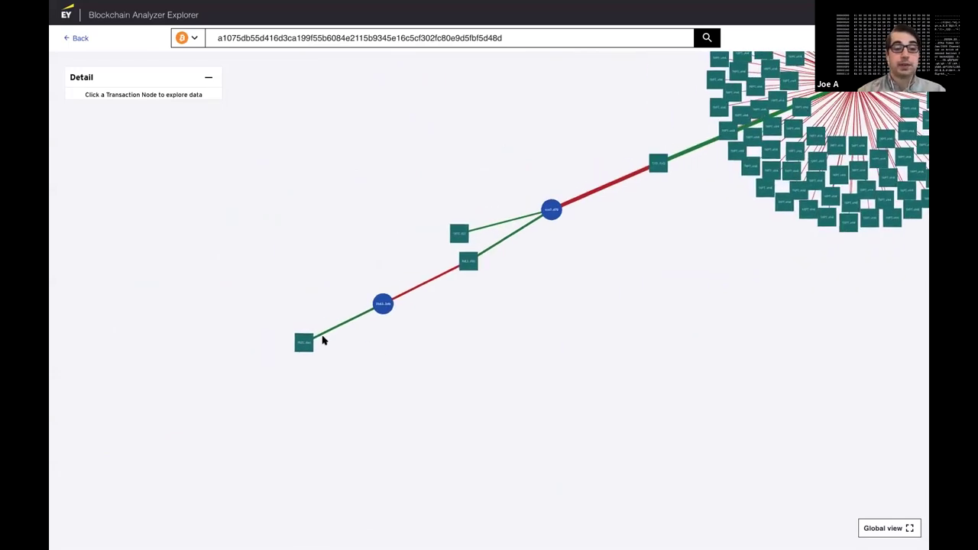
pyautogui.doubleClick(305, 342)
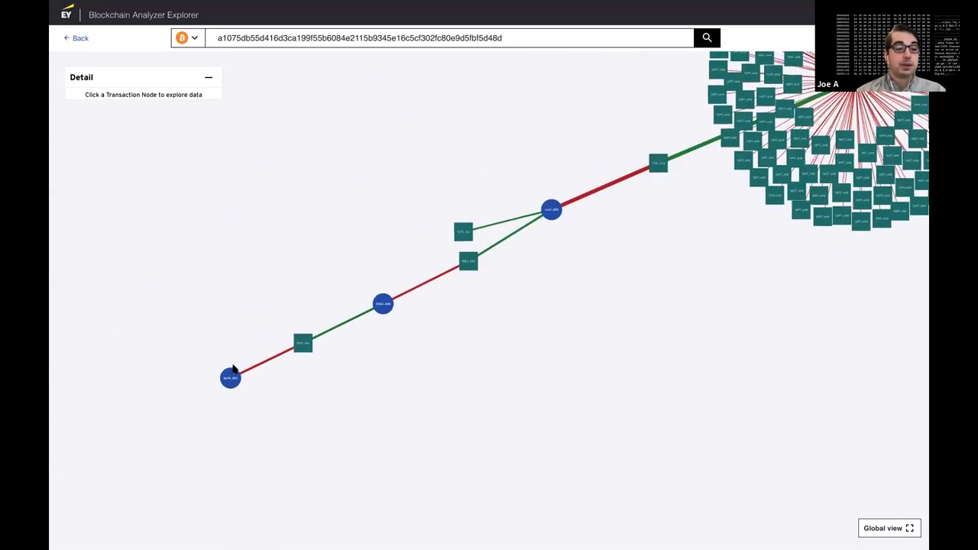
pyautogui.doubleClick(229, 377)
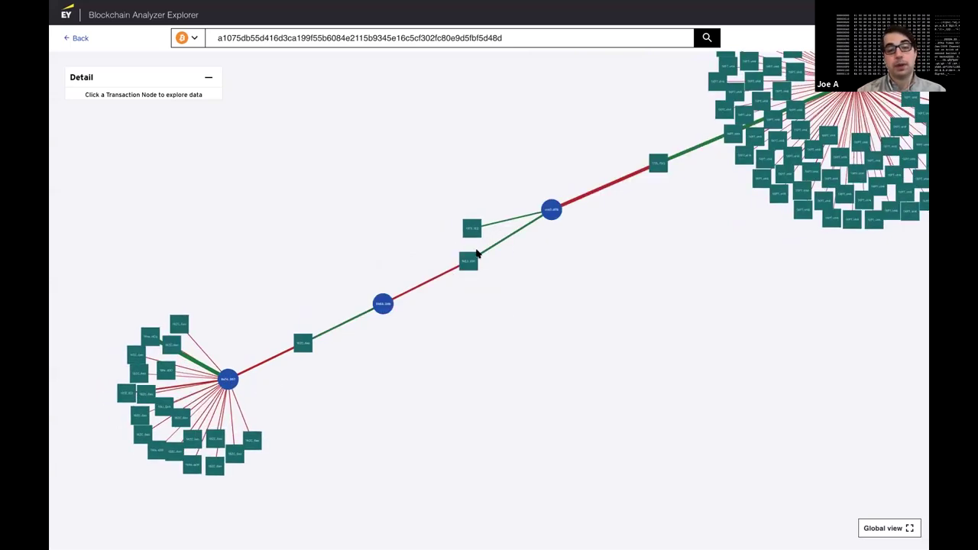
pyautogui.moveTo(472, 227); pyautogui.dragTo(442, 205)
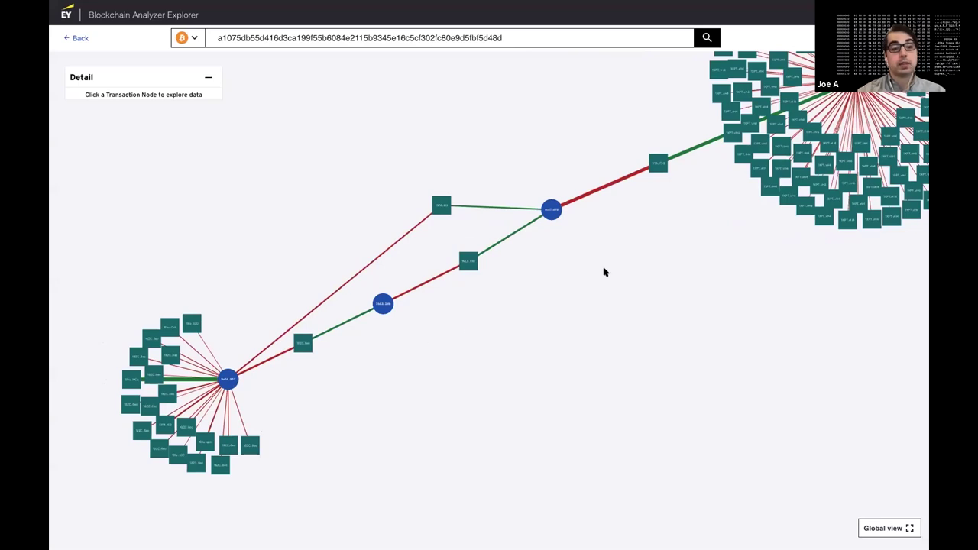
pyautogui.moveTo(498, 339); pyautogui.dragTo(347, 479)
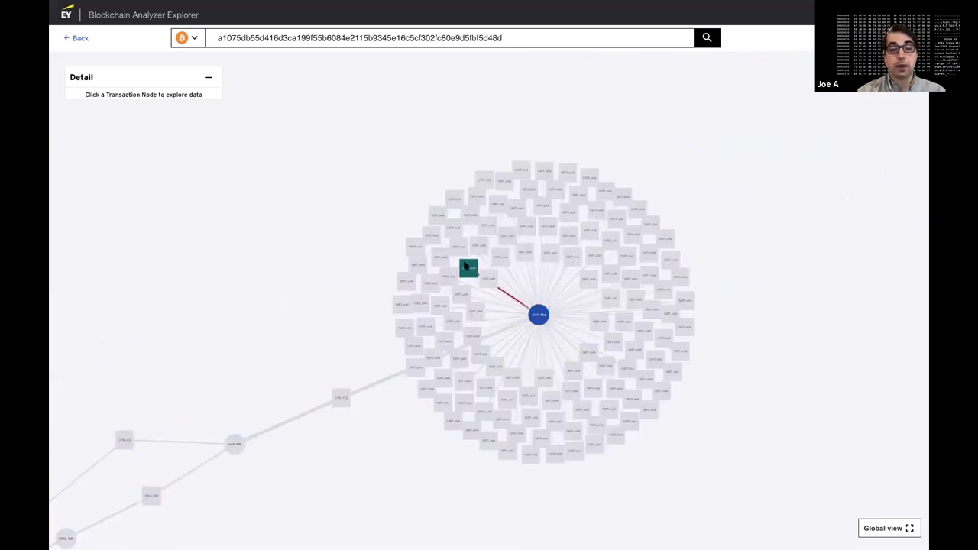
# Expand a main-cluster input address and its source transaction 9e74..957, then return to Global view.
pyautogui.click(464, 266)
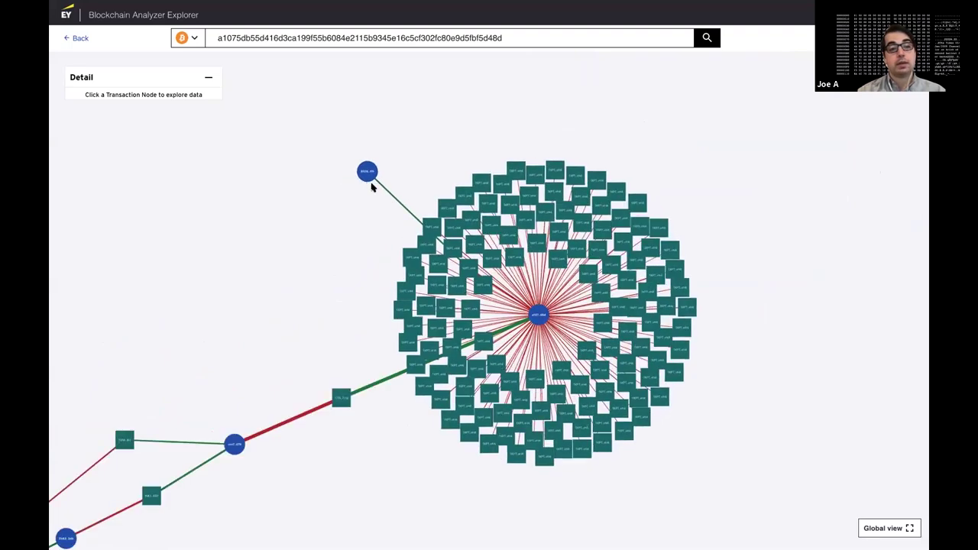
pyautogui.moveTo(467, 277); pyautogui.dragTo(391, 215)
pyautogui.click(318, 135)
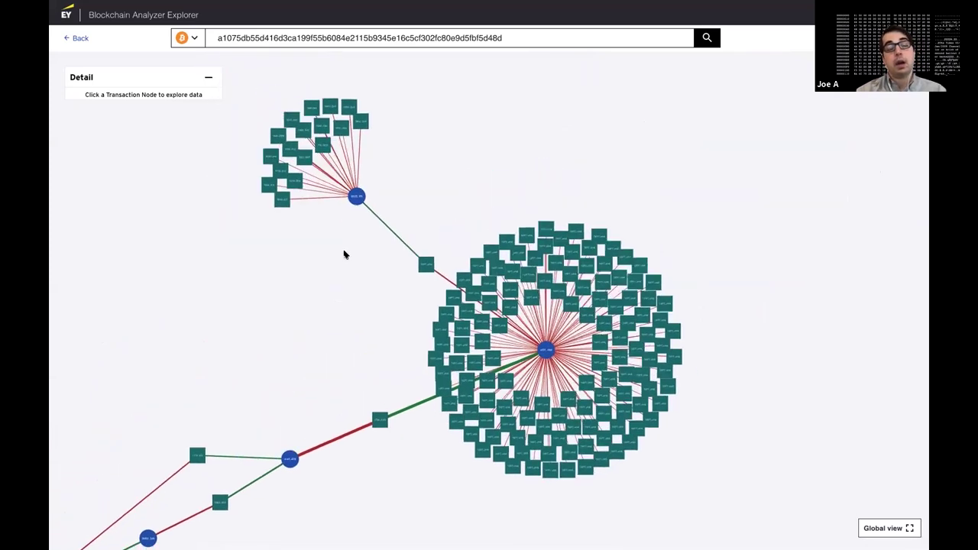
pyautogui.moveTo(350, 247); pyautogui.dragTo(391, 194)
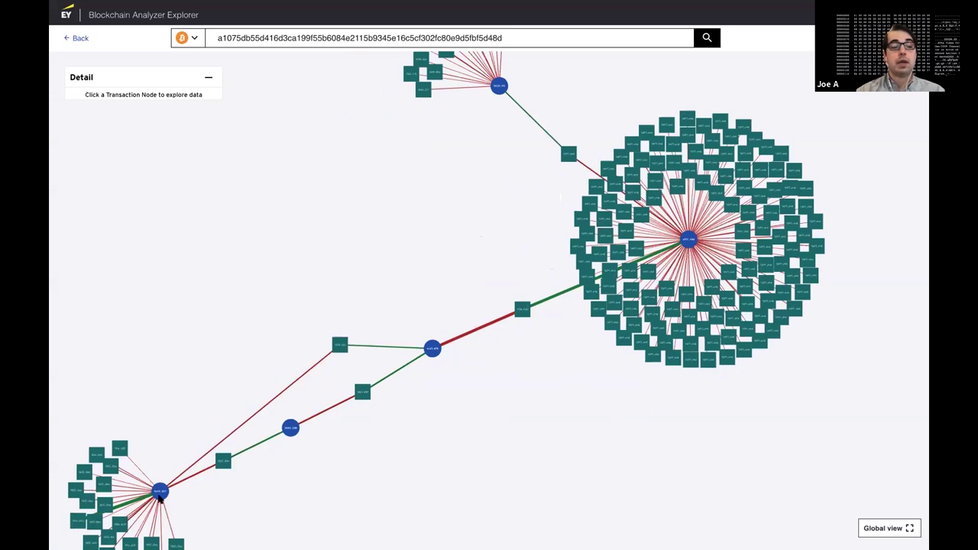
pyautogui.click(168, 488)
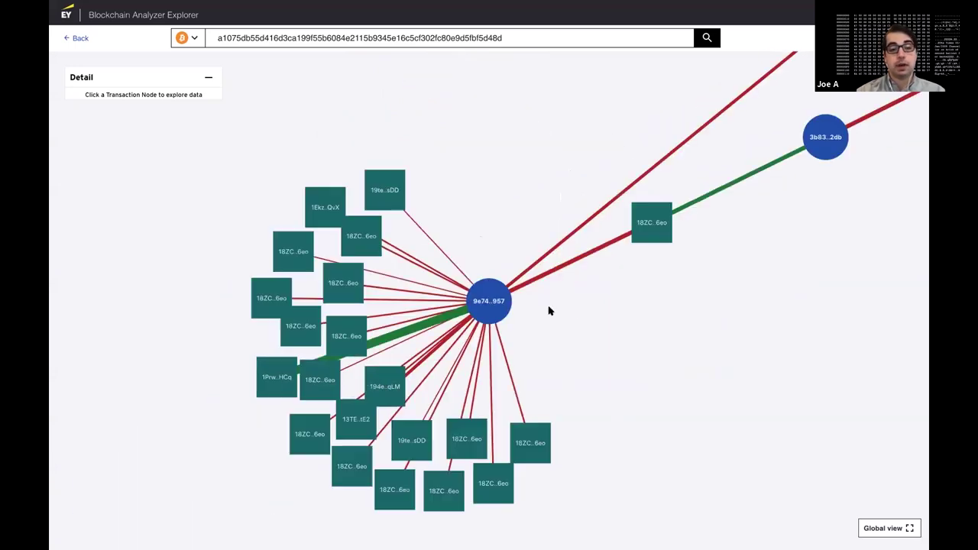
pyautogui.click(879, 528)
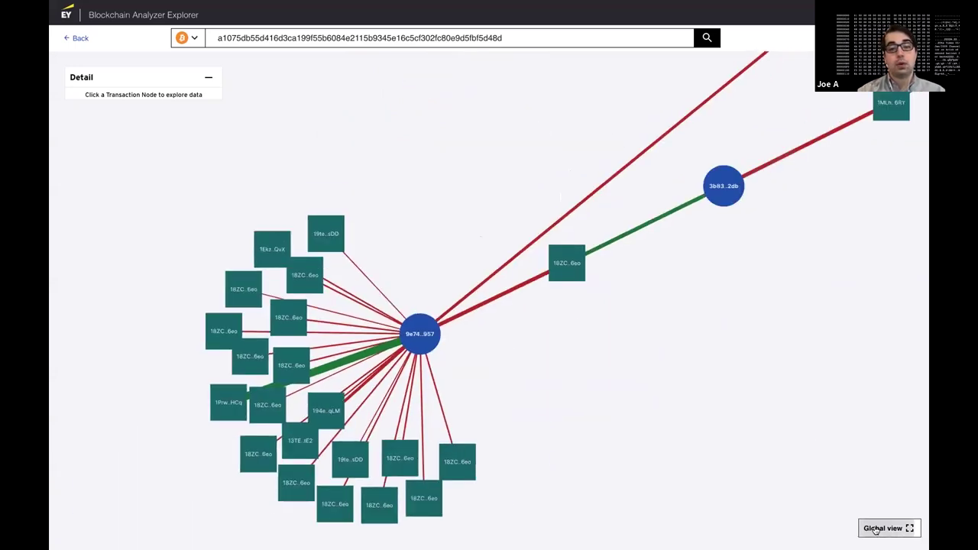